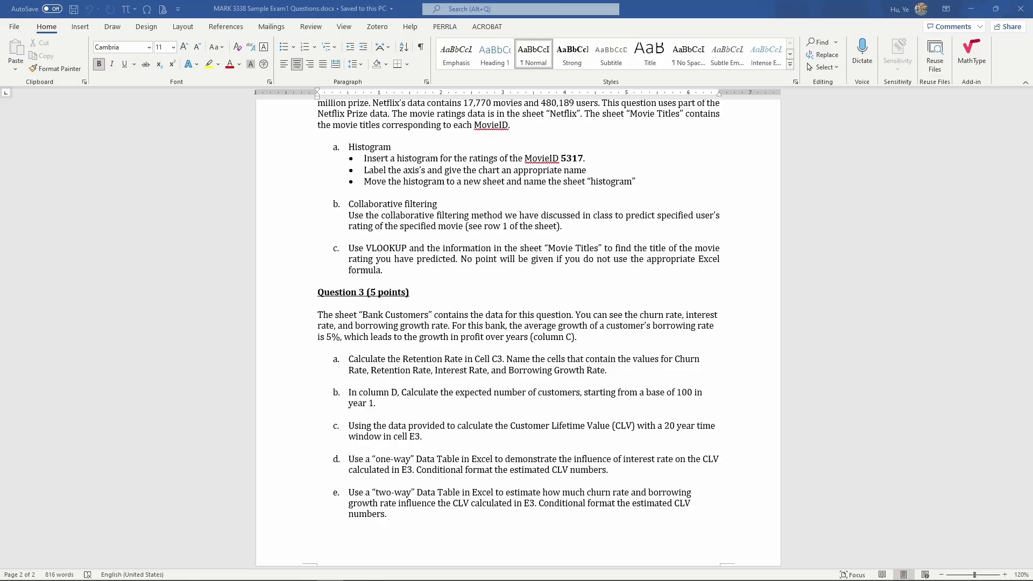
# - Switch from the Word exam questions to the Bank Customers sheet of 3. CLV.xlsx in Excel
pyautogui.hotkey('alt', 'Tab')
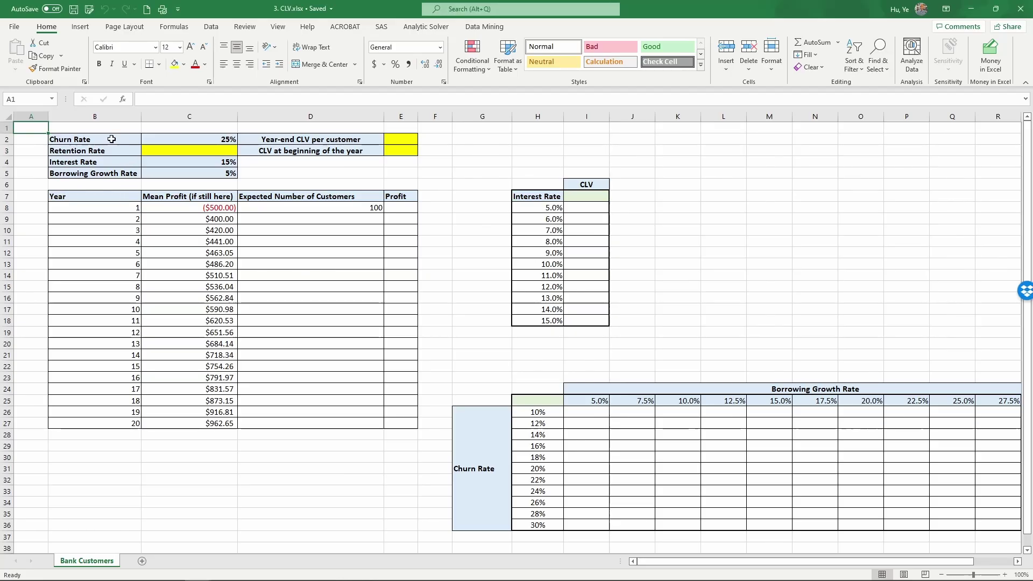
pyautogui.click(111, 139)
pyautogui.click(109, 151)
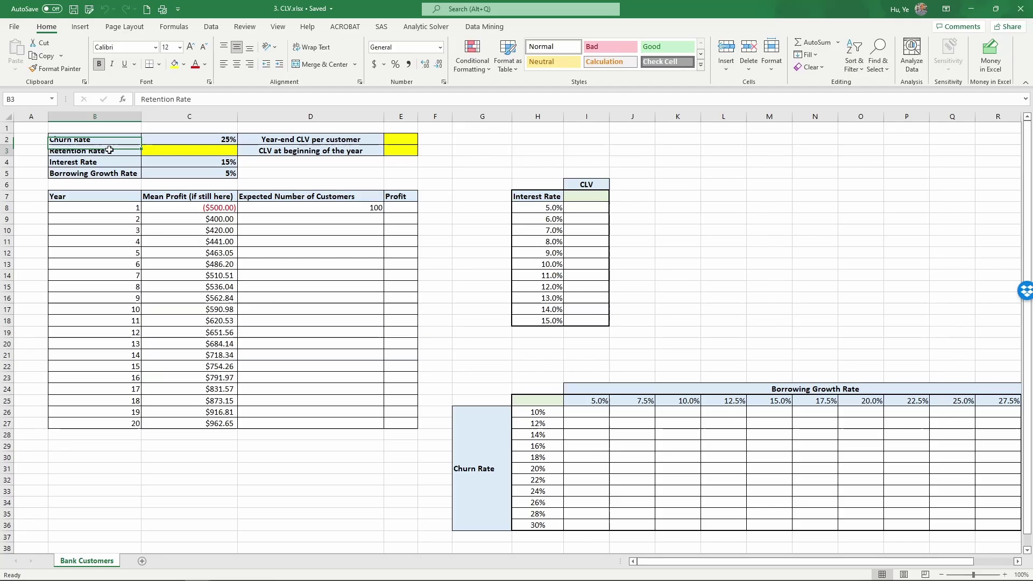
pyautogui.click(109, 162)
pyautogui.click(109, 177)
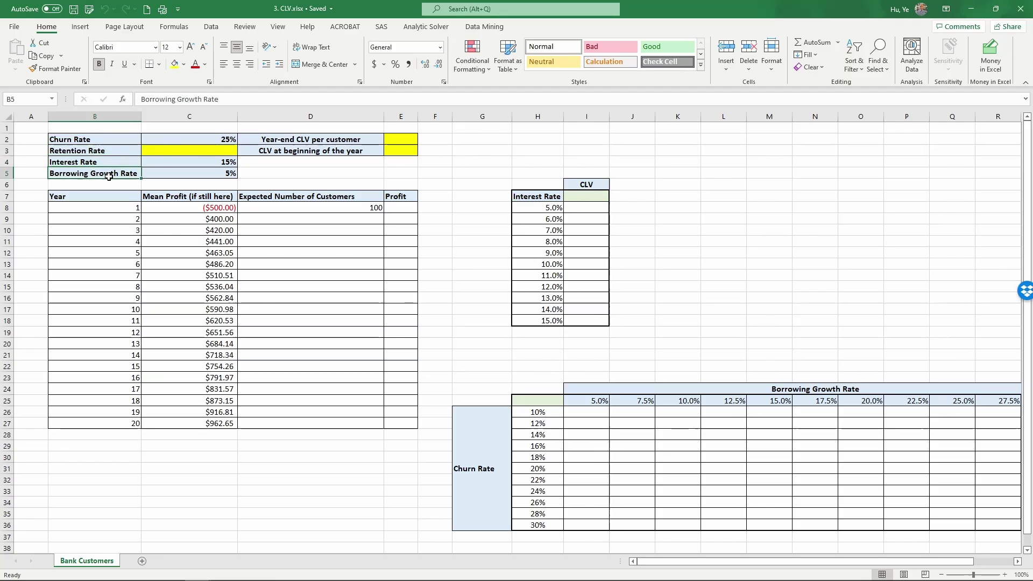
pyautogui.click(164, 174)
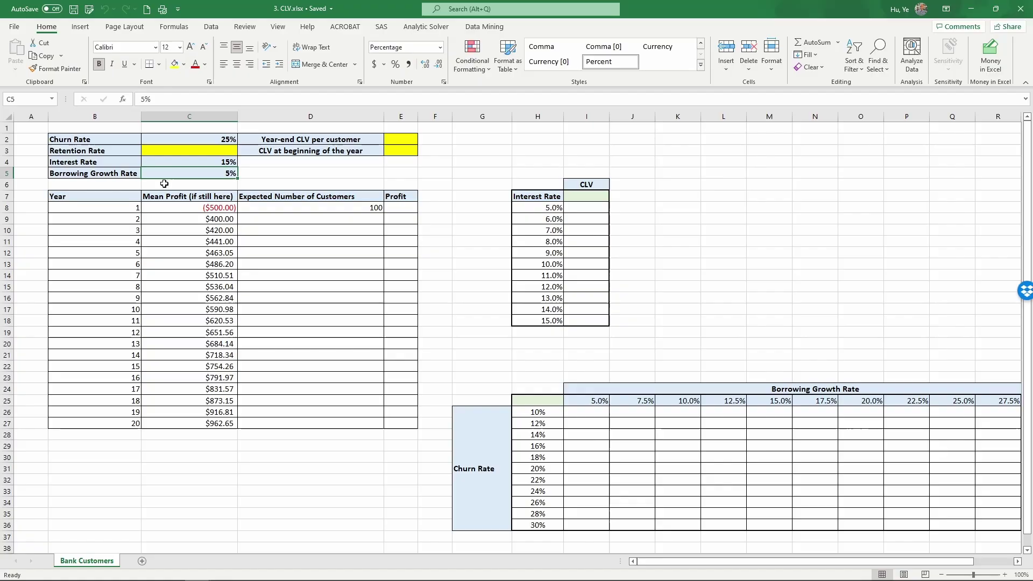
pyautogui.click(182, 230)
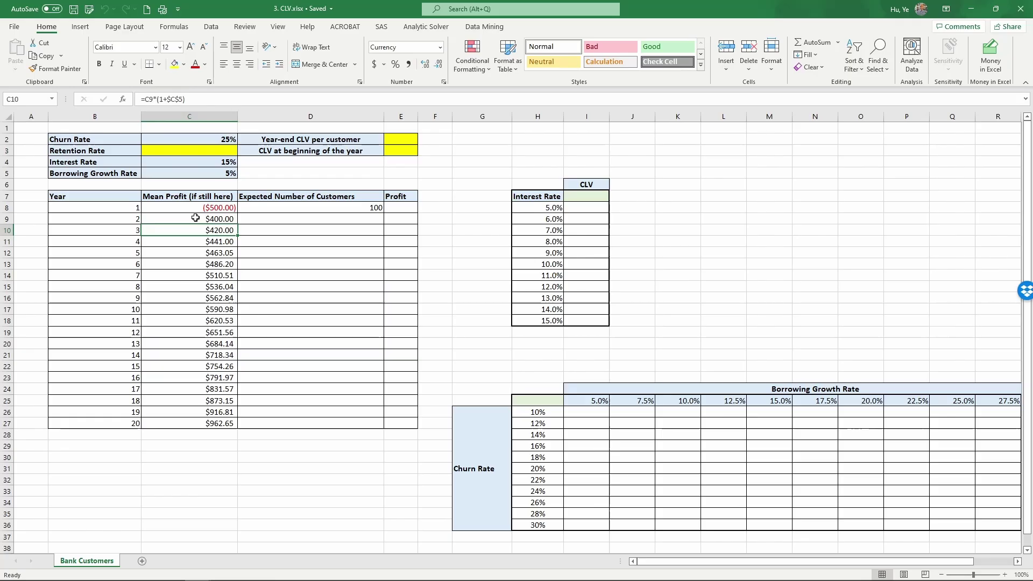
pyautogui.click(196, 100)
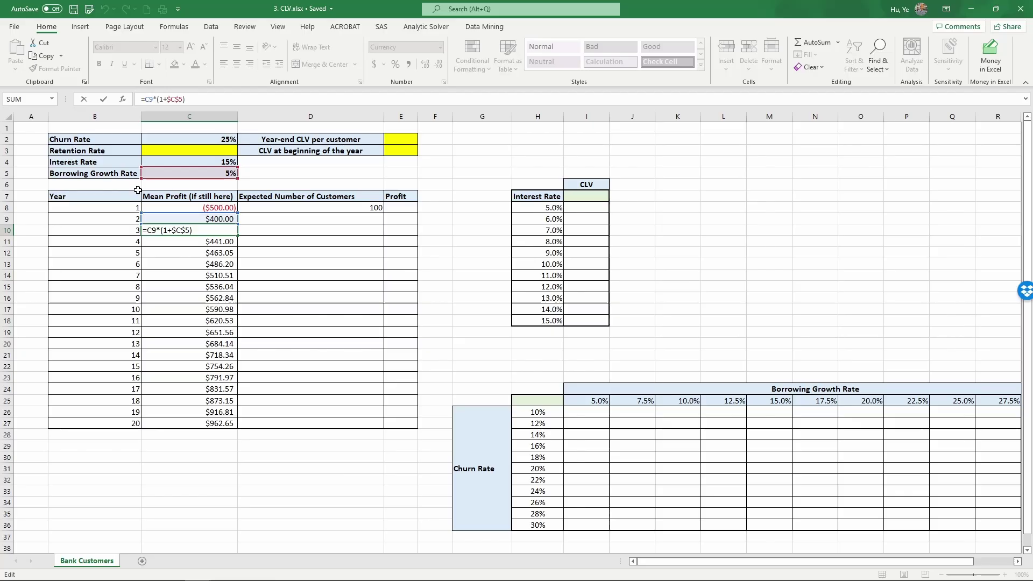
pyautogui.hotkey('ctrl', 'Return')
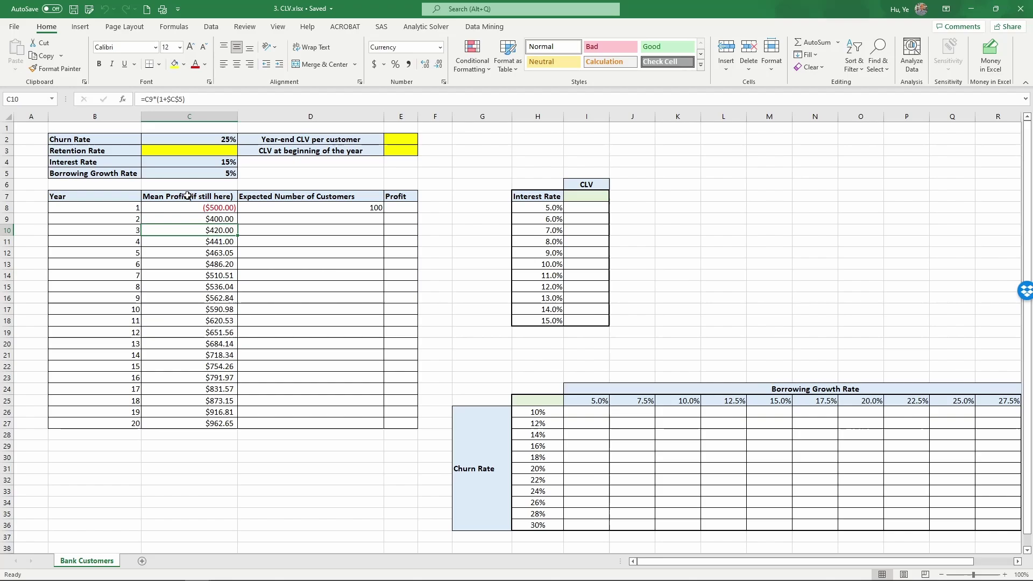
# - Enter =1-C2 in the Retention Rate cell C3, giving 75%
pyautogui.click(214, 153)
pyautogui.write('=')
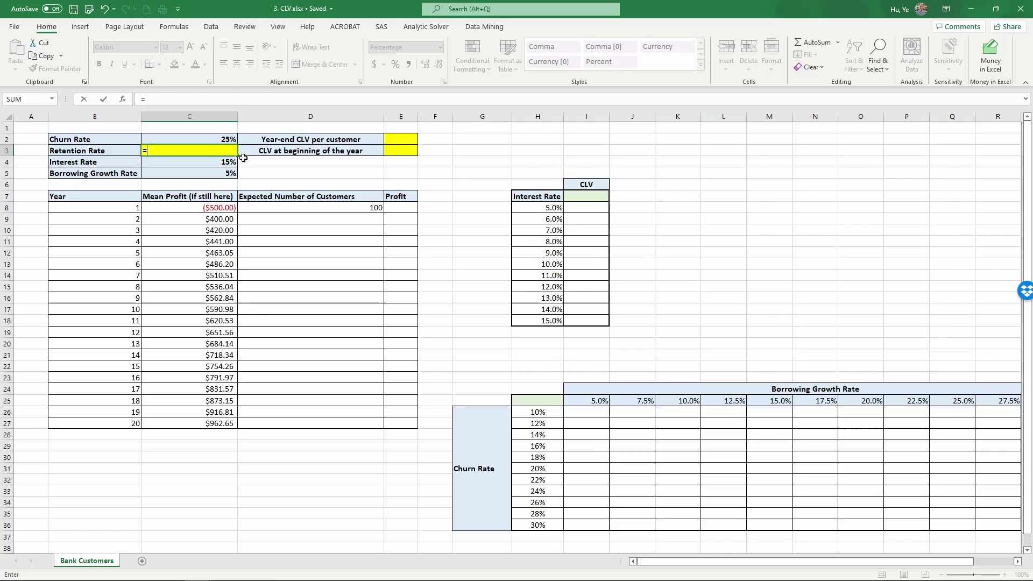
pyautogui.write('1-')
pyautogui.click(224, 138)
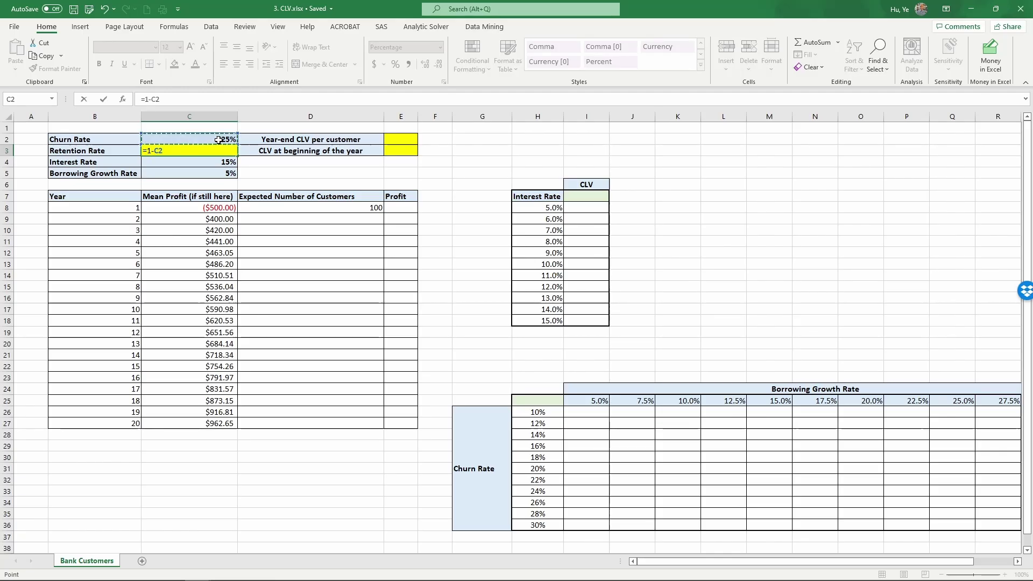
pyautogui.press('Return')
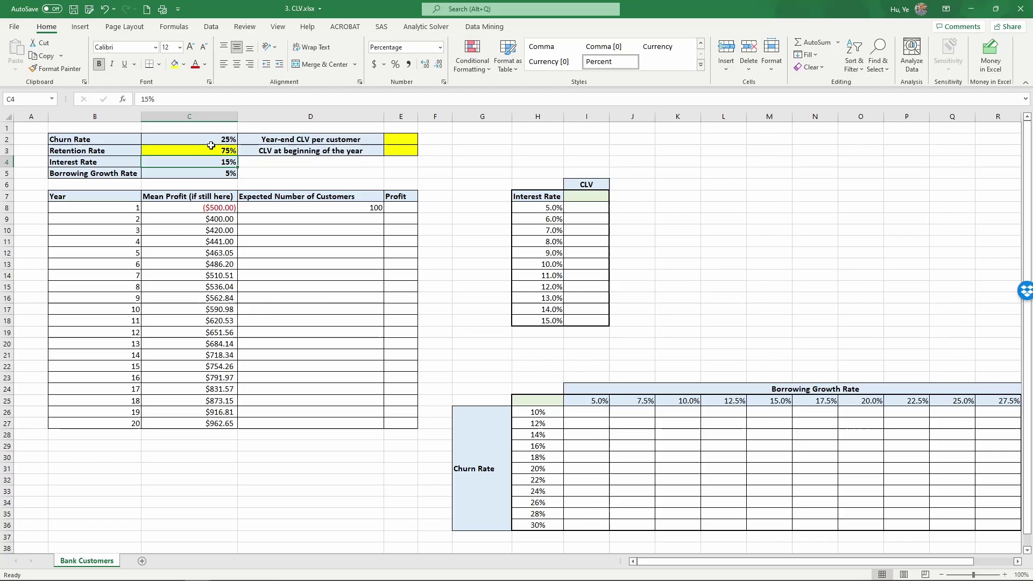
# - Create names from the left-column labels of B2:C5 for the four rate values
pyautogui.click(125, 140)
pyautogui.moveTo(125, 141); pyautogui.dragTo(184, 173)
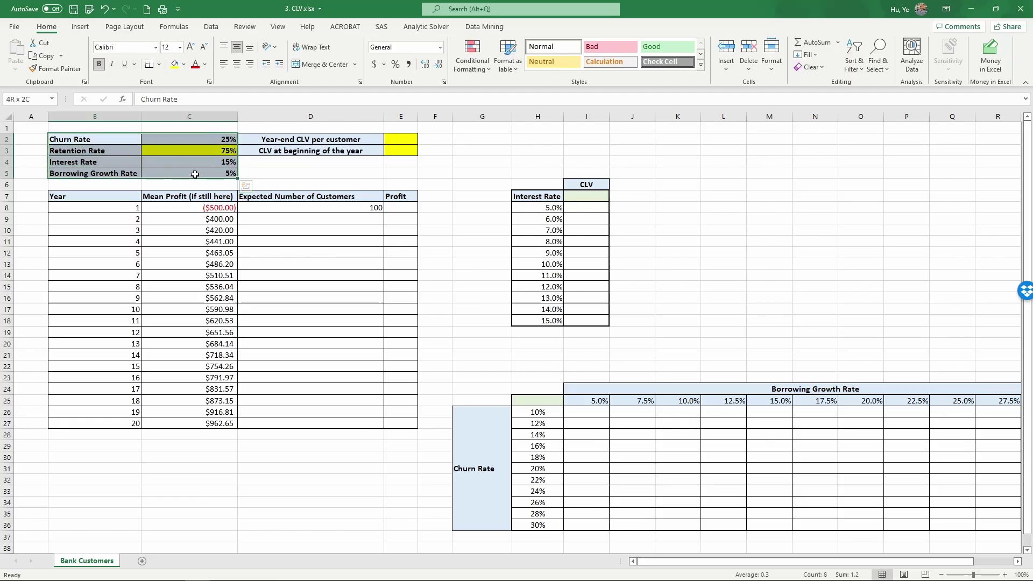
pyautogui.click(174, 28)
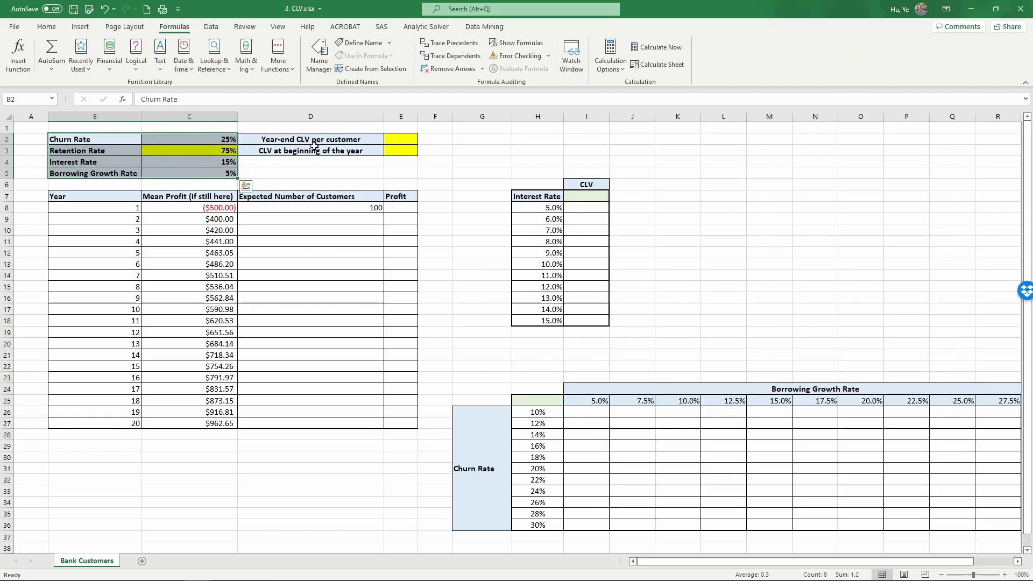
pyautogui.click(371, 68)
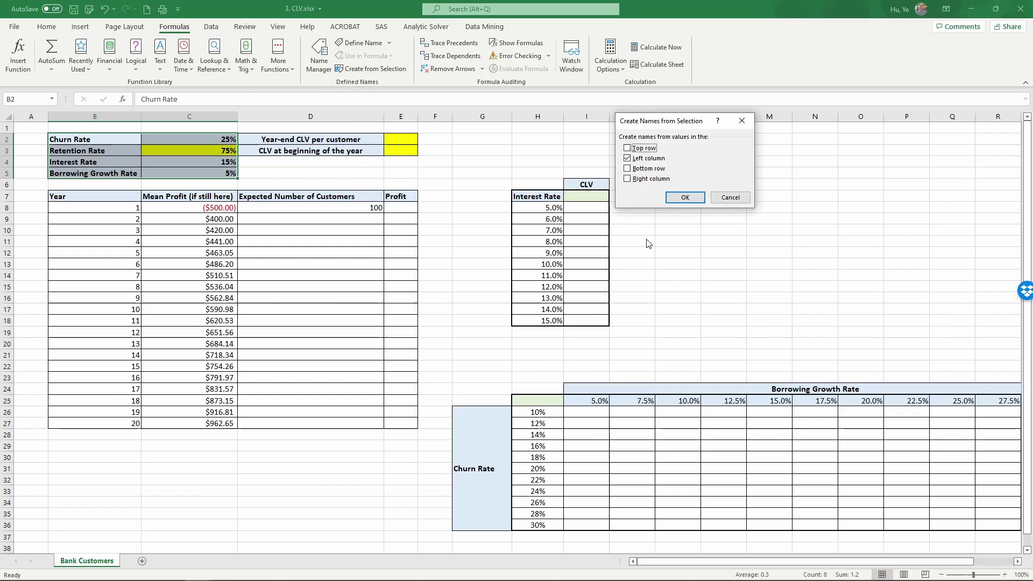
# - Review the new Borrowing_Growth_Rate and other names in Name Manager, then close it
pyautogui.click(684, 198)
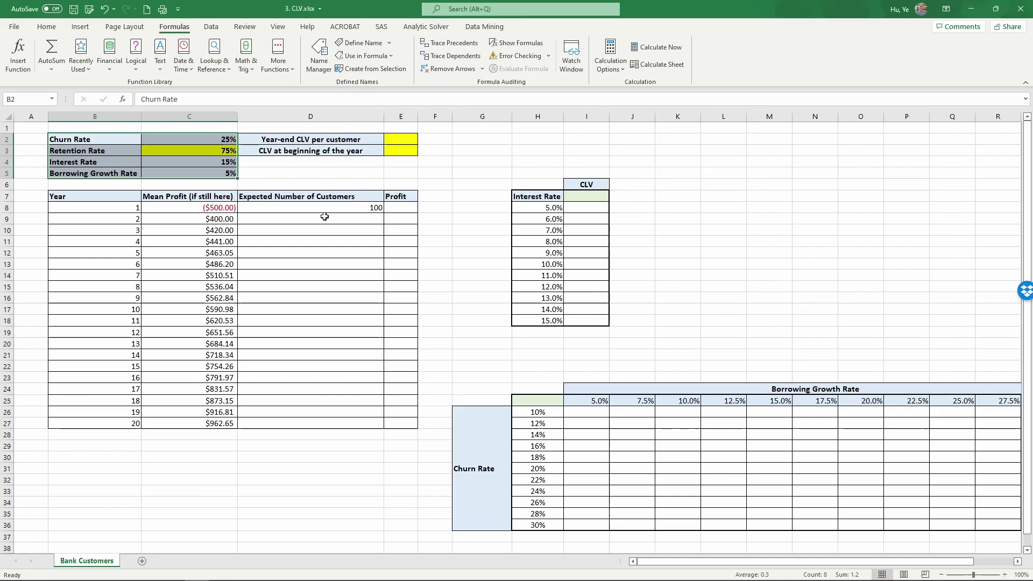
pyautogui.click(319, 54)
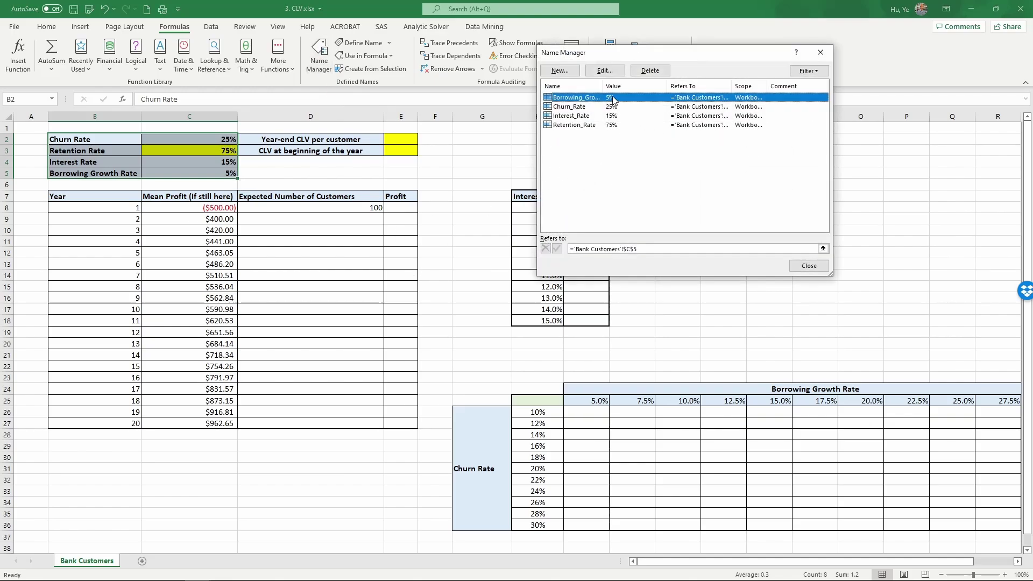
pyautogui.click(809, 266)
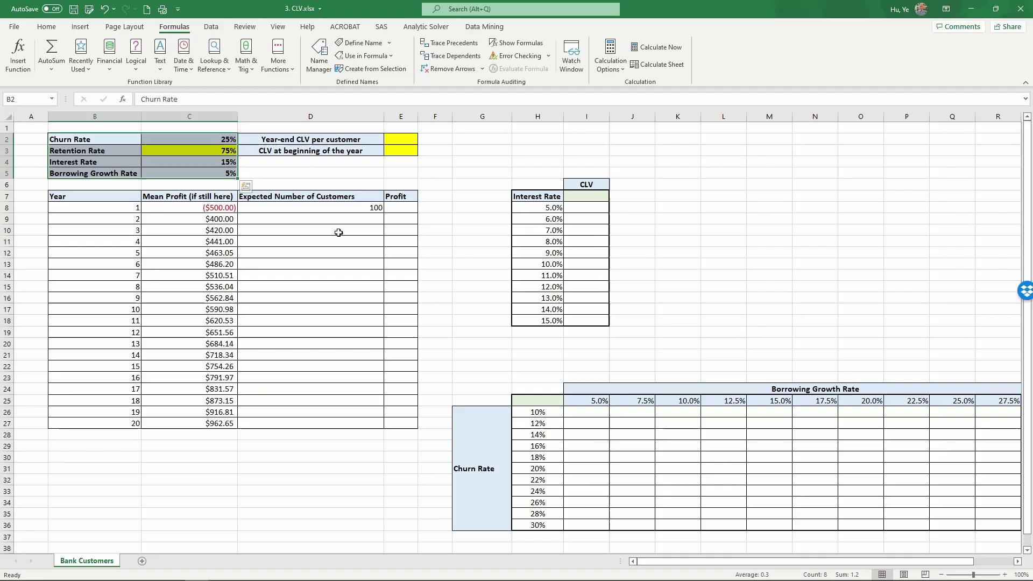
# - Enter =D8*Retention_Rate in D9 for the year-2 expected customers
pyautogui.click(338, 220)
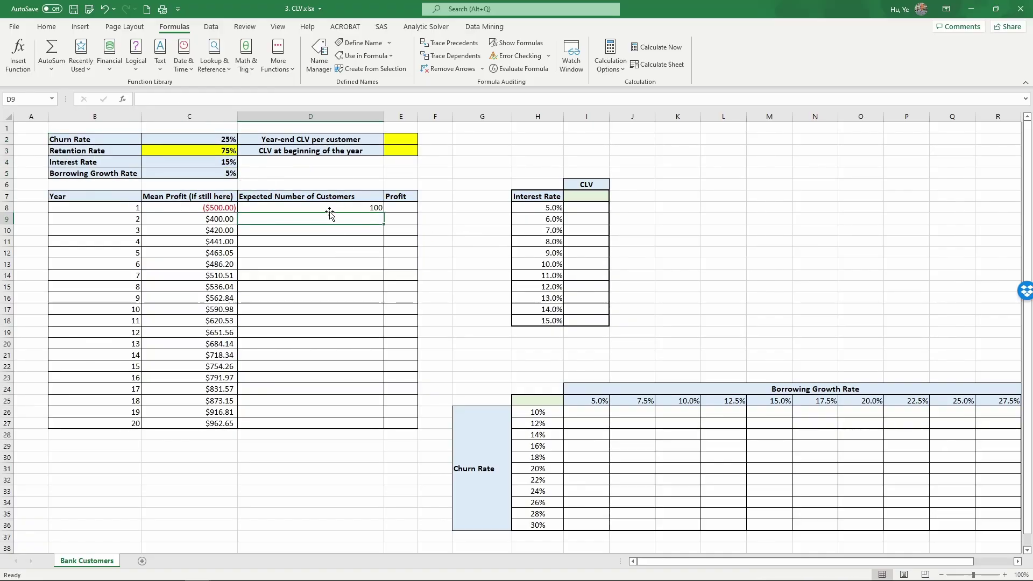
pyautogui.write('=')
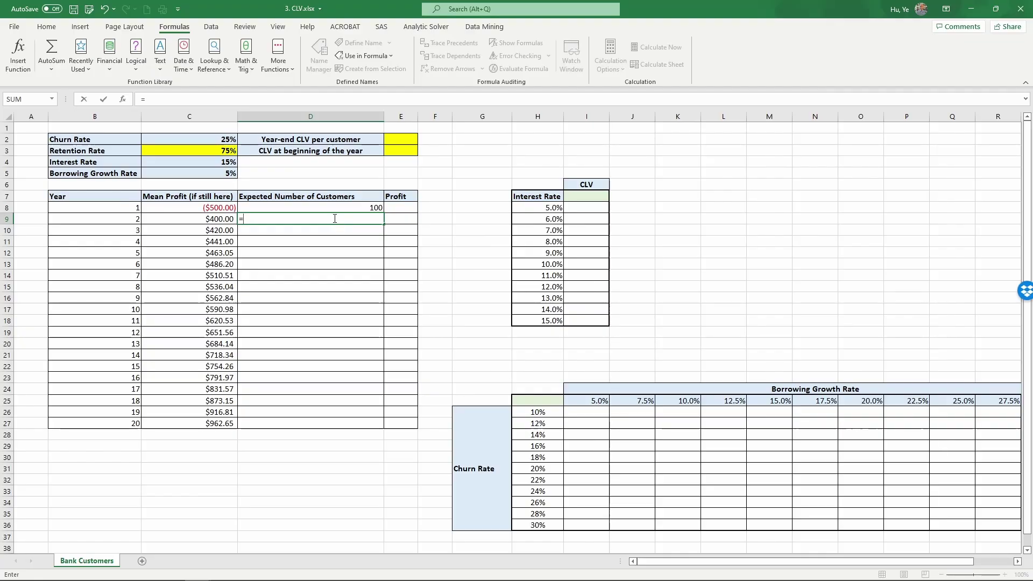
pyautogui.click(337, 208)
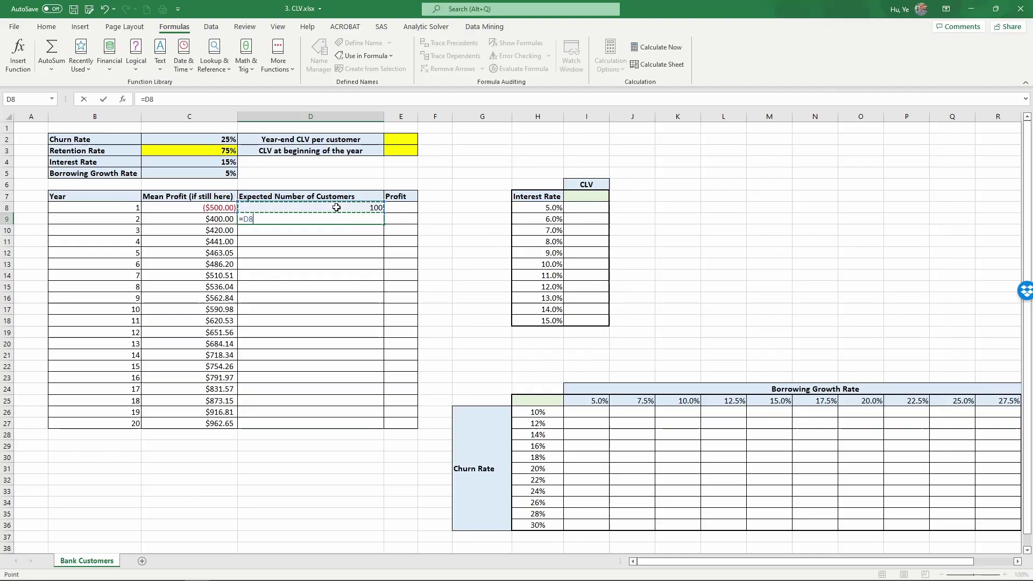
pyautogui.write('*')
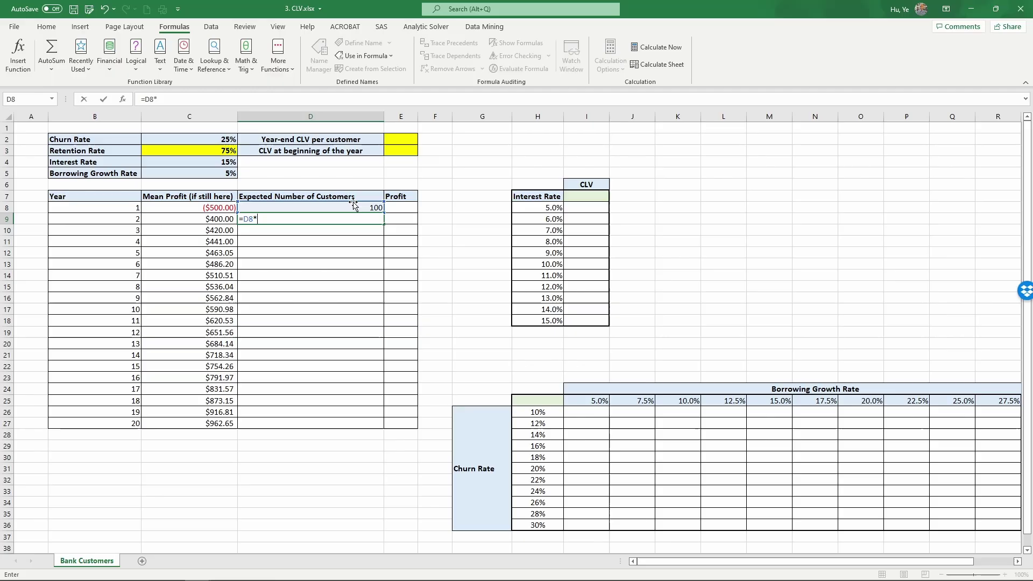
pyautogui.click(219, 152)
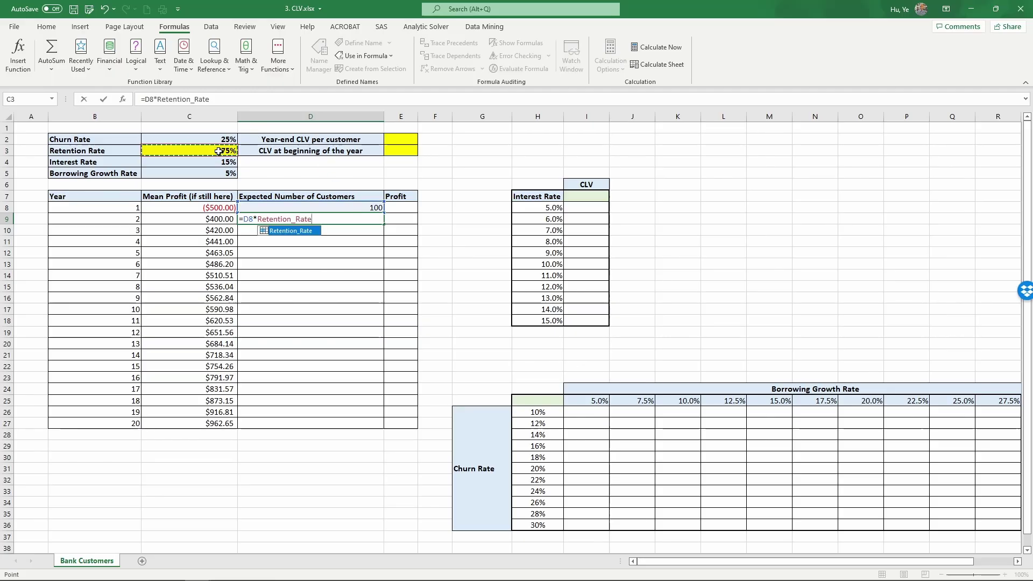
pyautogui.press('Return')
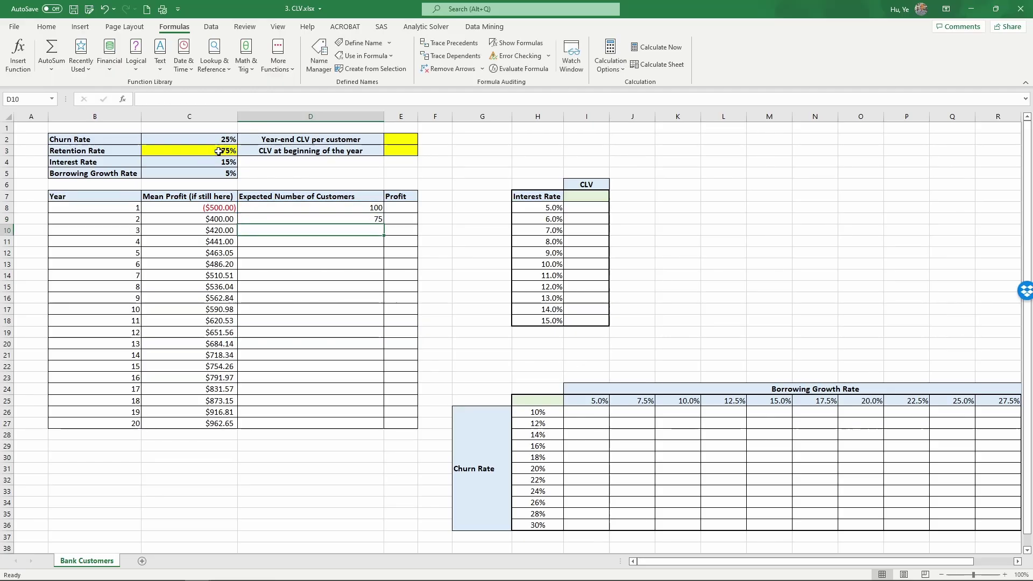
# - Copy the D9 formula down through year 20 in D27 and check it
pyautogui.click(366, 219)
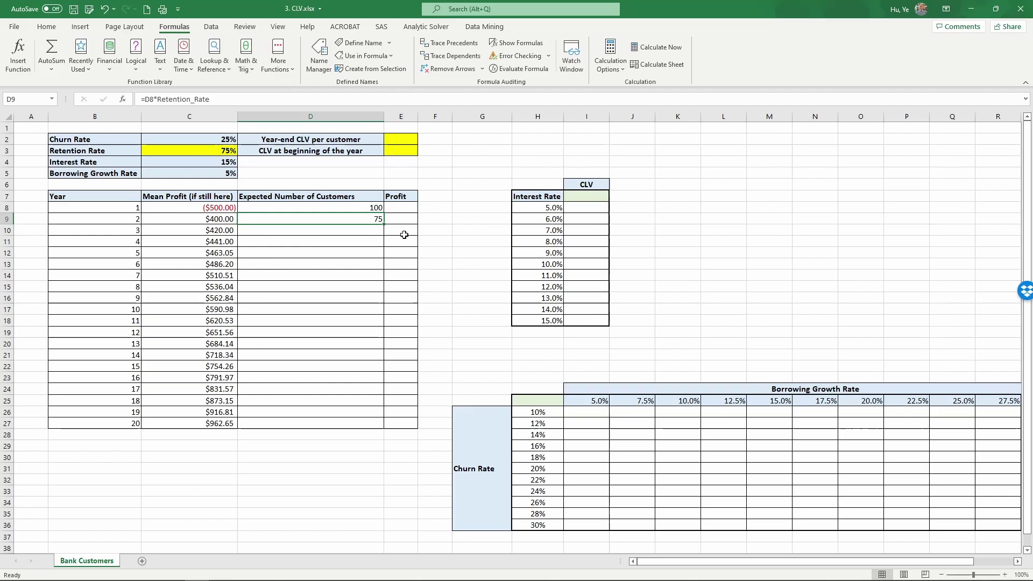
pyautogui.doubleClick(385, 225)
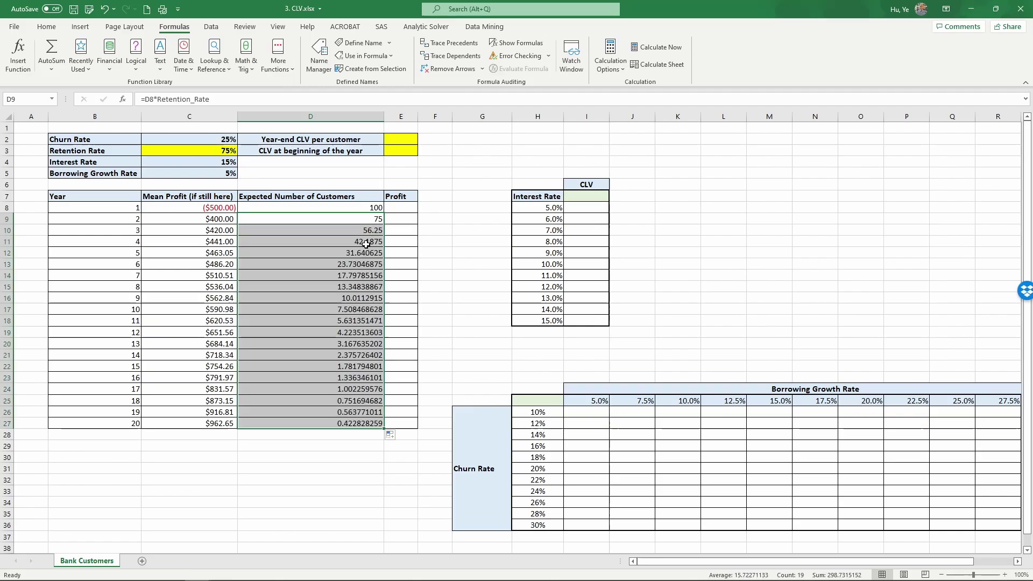
pyautogui.click(358, 425)
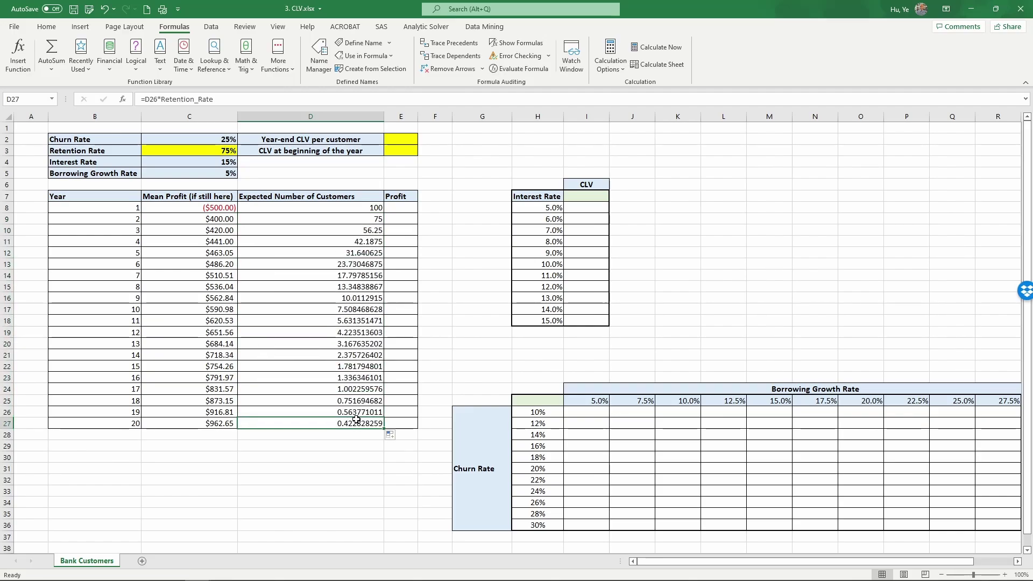
# - Enter =C8*D8 in E8 for the year-1 profit
pyautogui.click(404, 208)
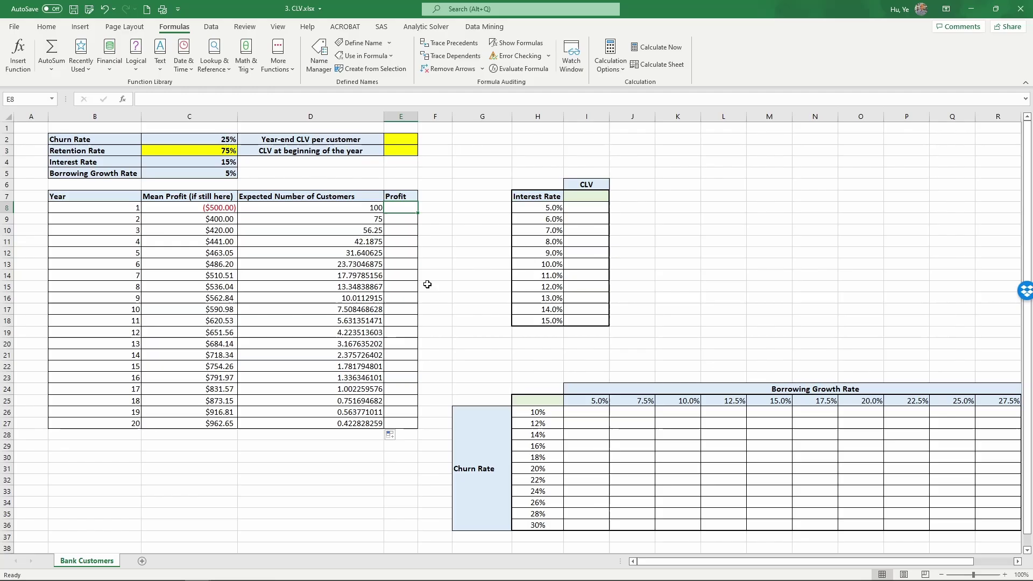
pyautogui.write('=')
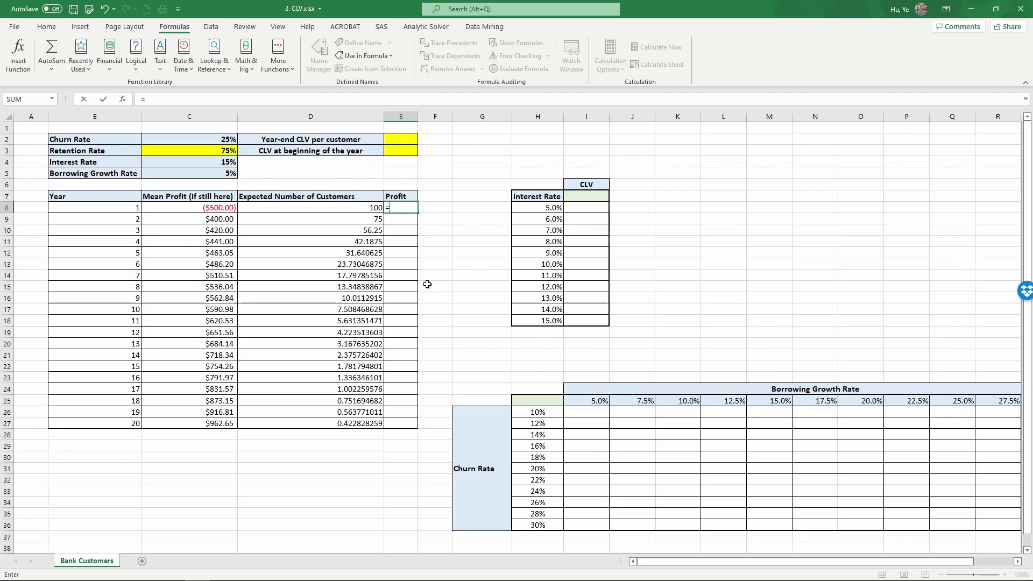
pyautogui.click(223, 208)
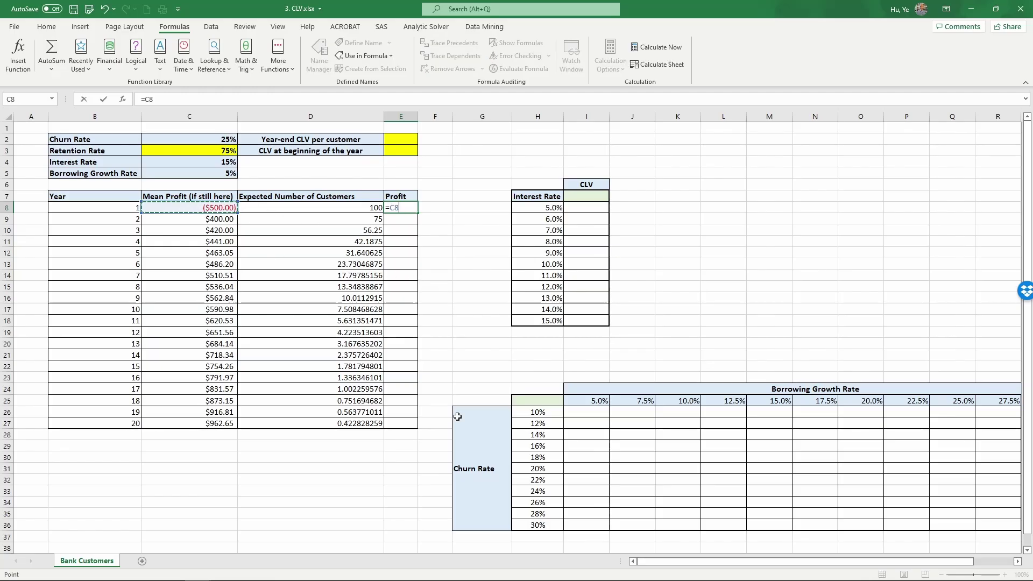
pyautogui.write('*')
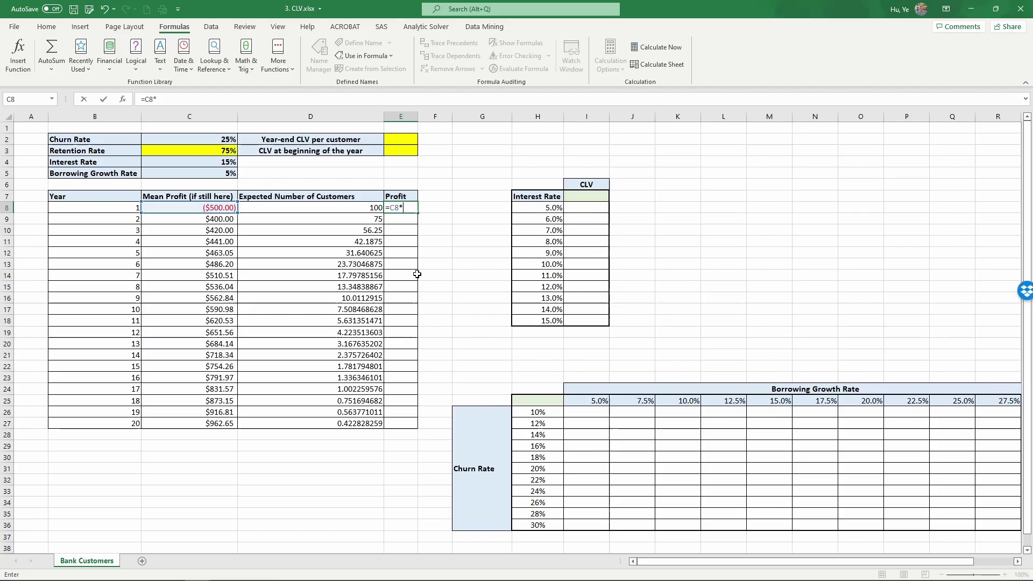
pyautogui.click(354, 209)
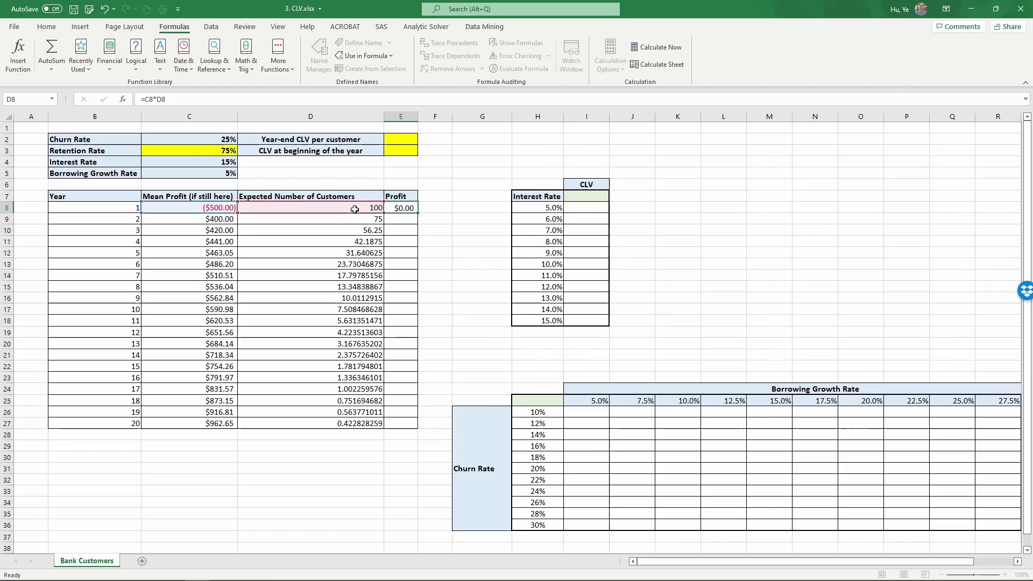
pyautogui.press('Return')
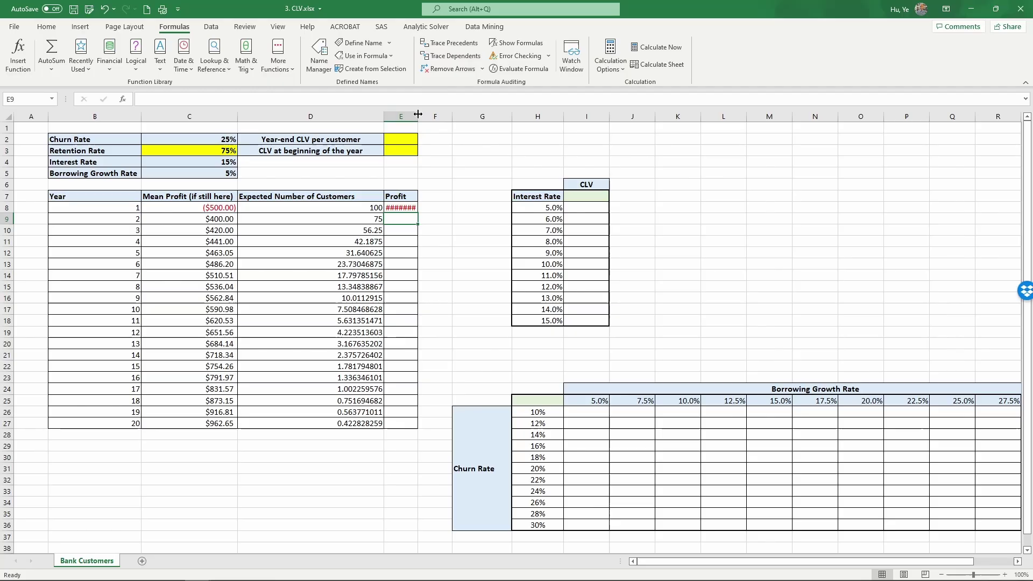
# - Widen column E and copy the profit formula down to year 20 in E27
pyautogui.moveTo(418, 114); pyautogui.dragTo(446, 115)
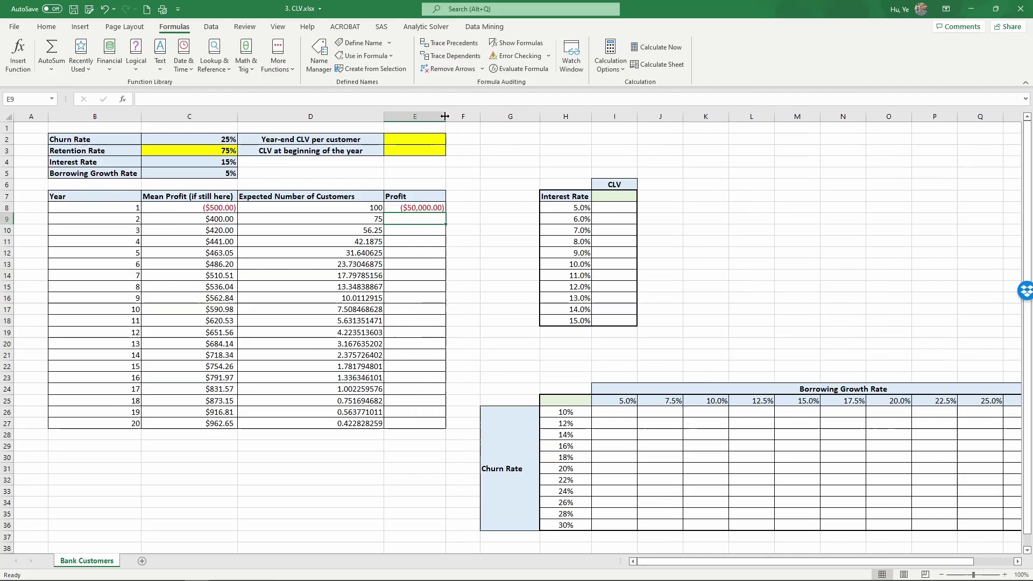
pyautogui.click(436, 212)
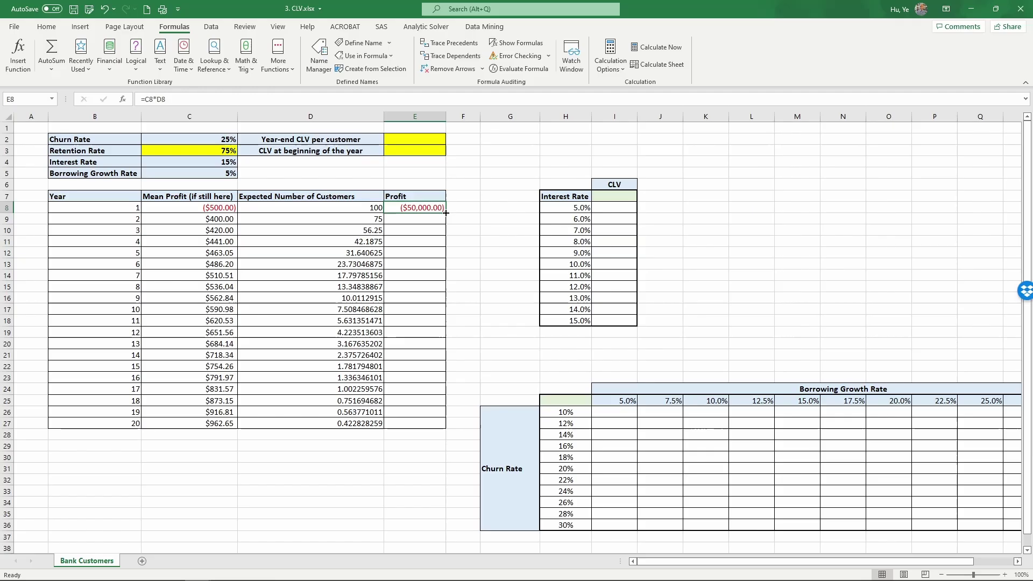
pyautogui.doubleClick(446, 213)
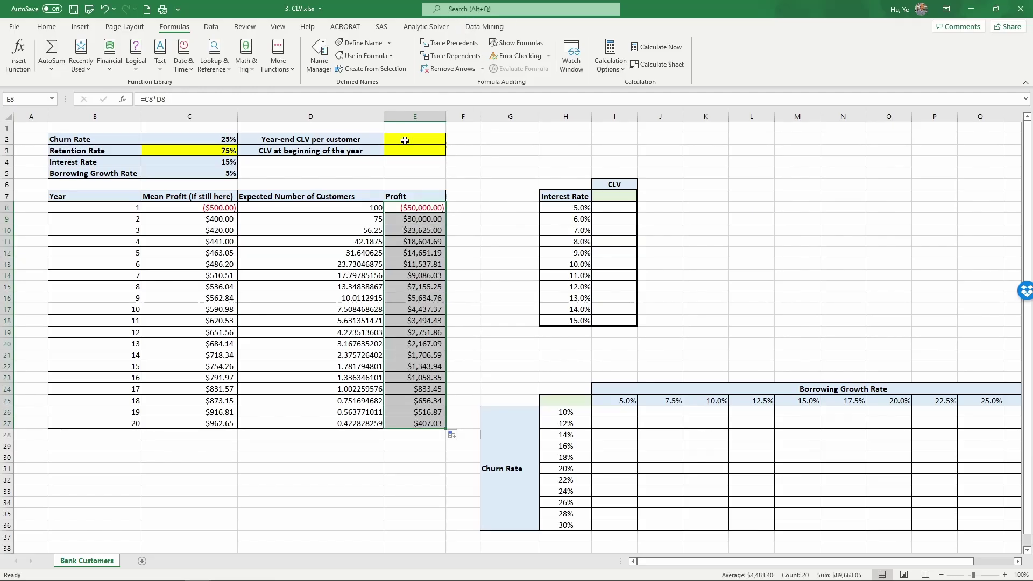
pyautogui.click(405, 140)
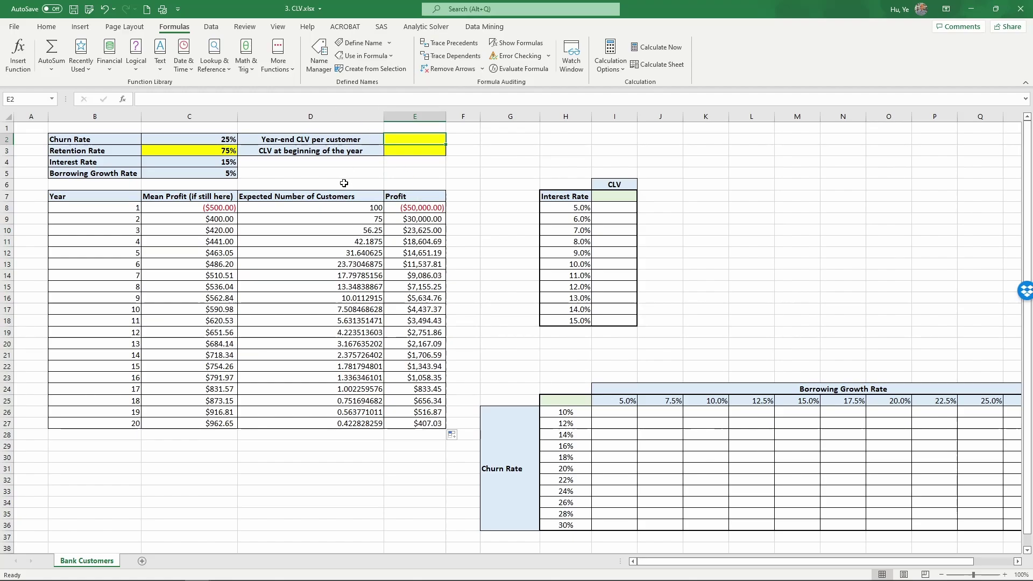
# - Enter =NPV(Interest_Rate,E8:E27)/100 in E2, showing $284.32
pyautogui.write('=')
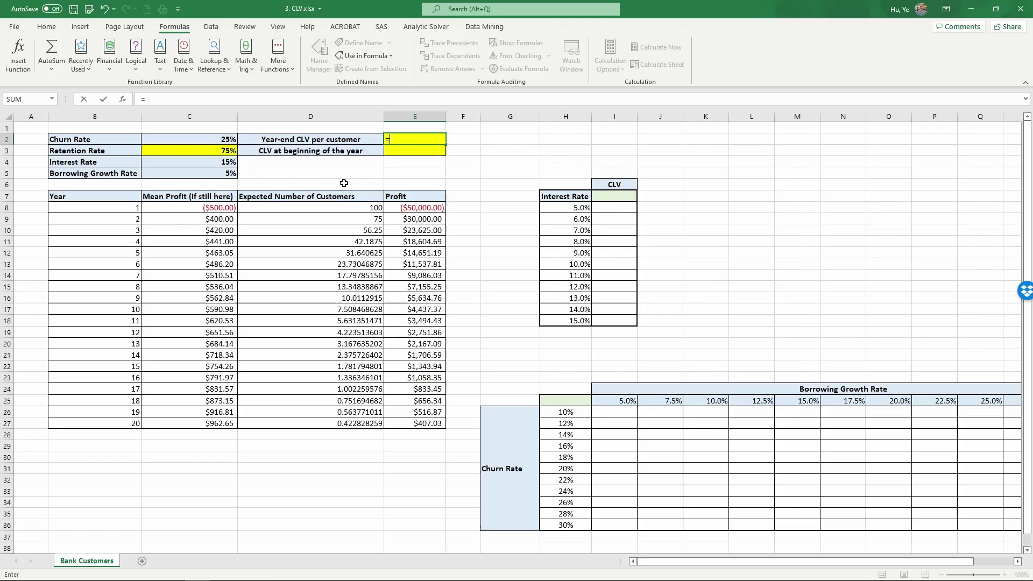
pyautogui.press('Escape')
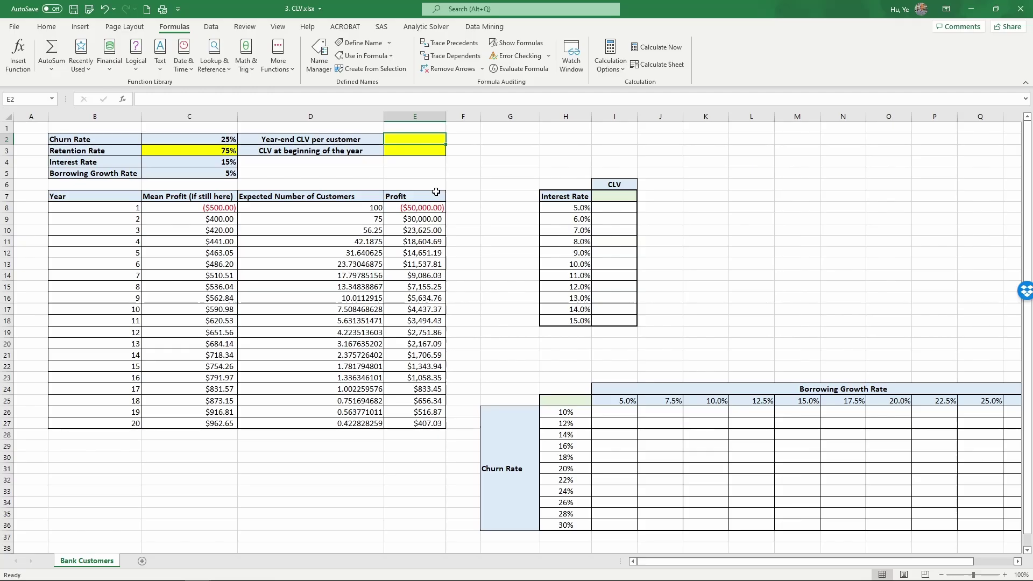
pyautogui.write('=npv(')
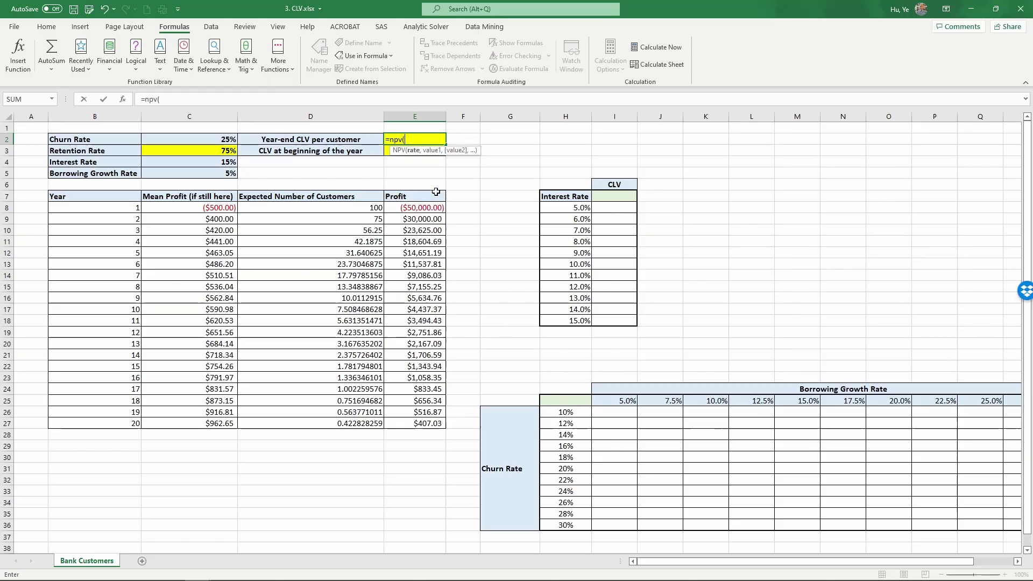
pyautogui.write('int')
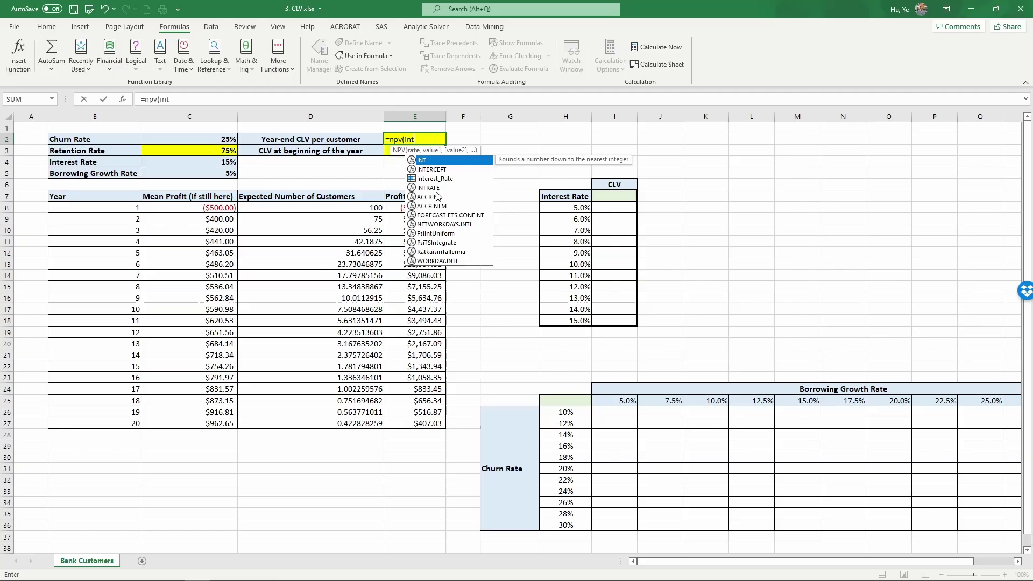
pyautogui.write('er')
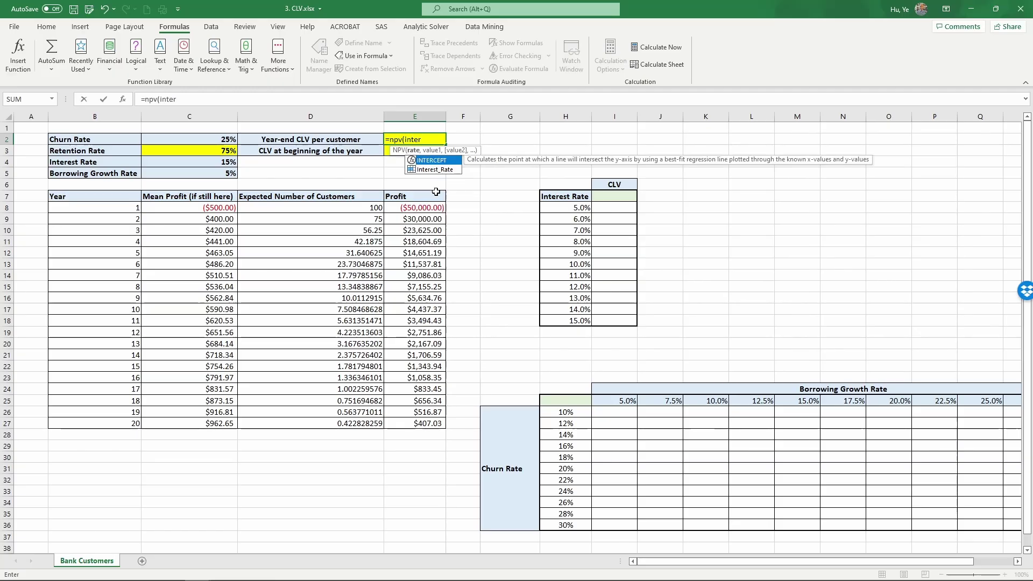
pyautogui.doubleClick(432, 169)
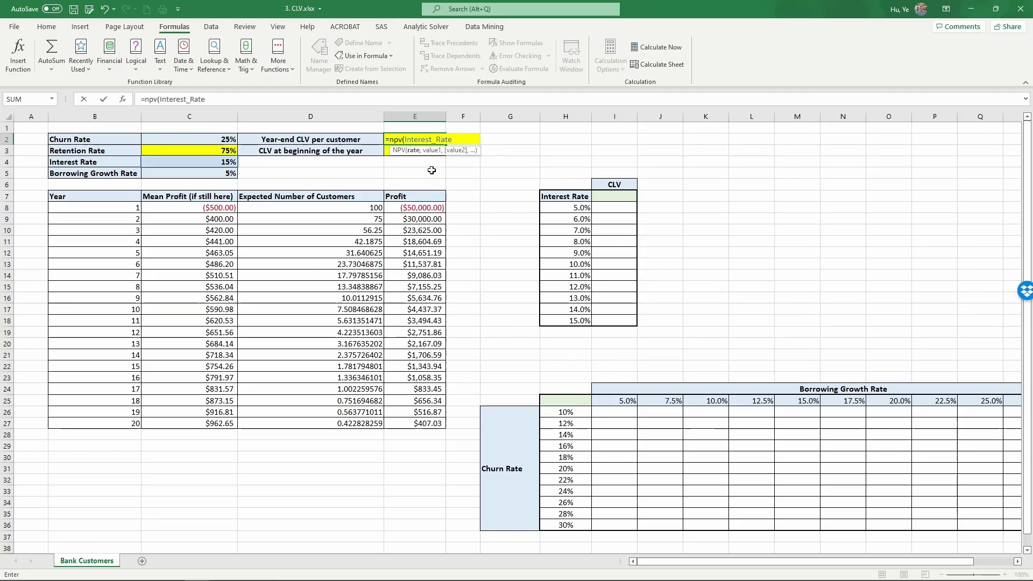
pyautogui.write(',')
pyautogui.moveTo(412, 208); pyautogui.dragTo(409, 424)
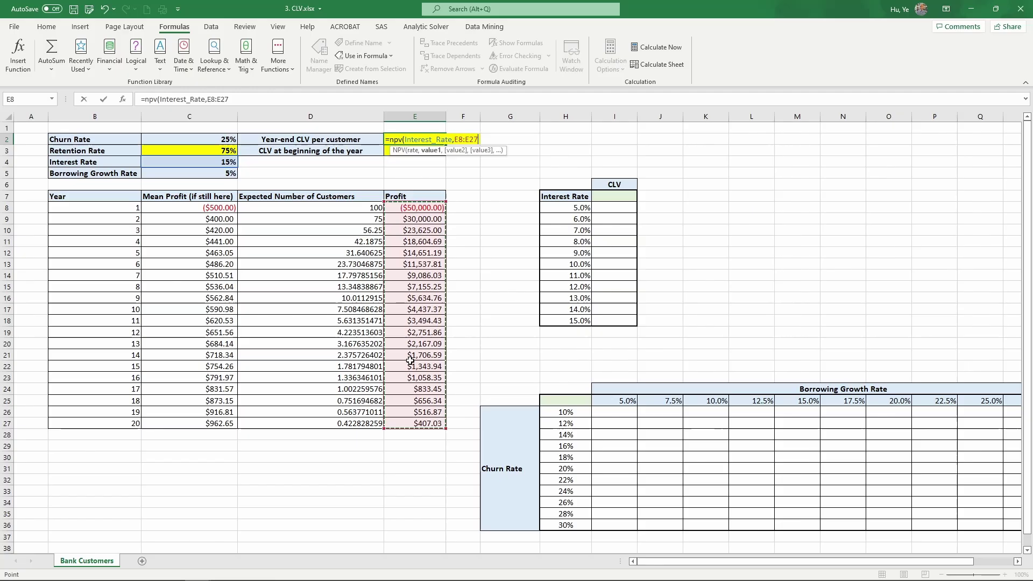
pyautogui.write(')')
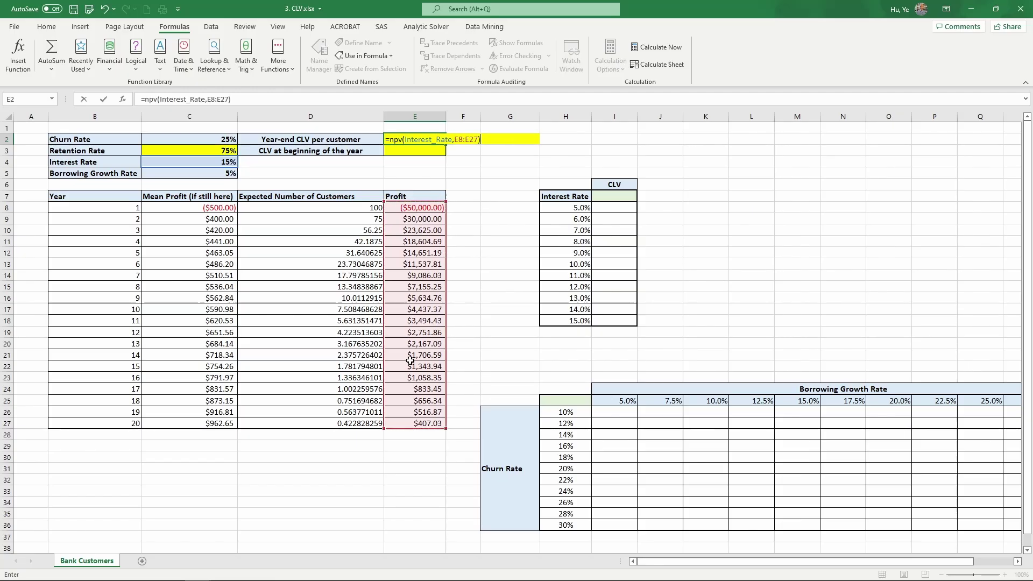
pyautogui.write('/100')
pyautogui.press('Return')
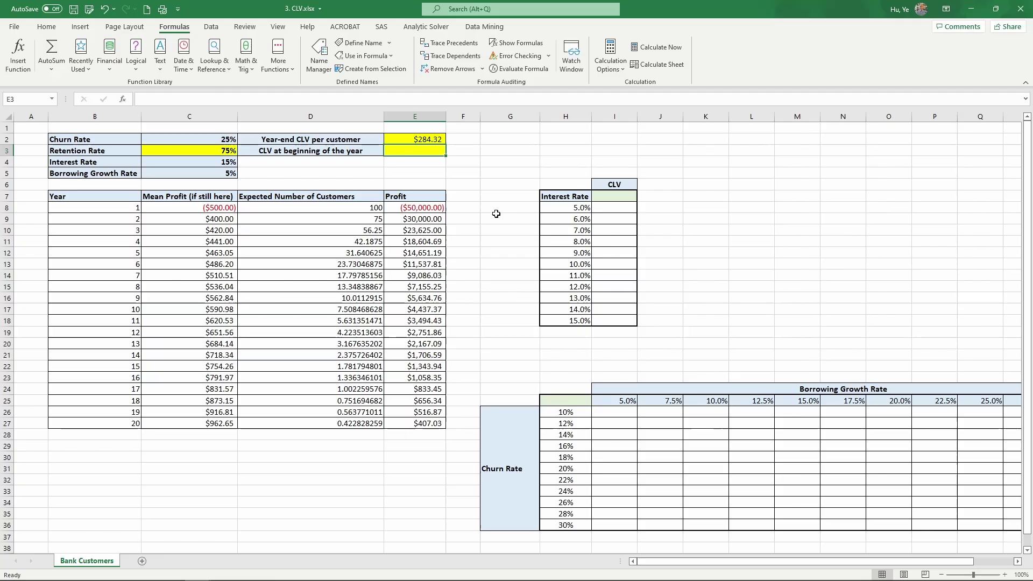
# - Enter =E2*(1+Interest_Rate) in E3, showing $326.96
pyautogui.write('=')
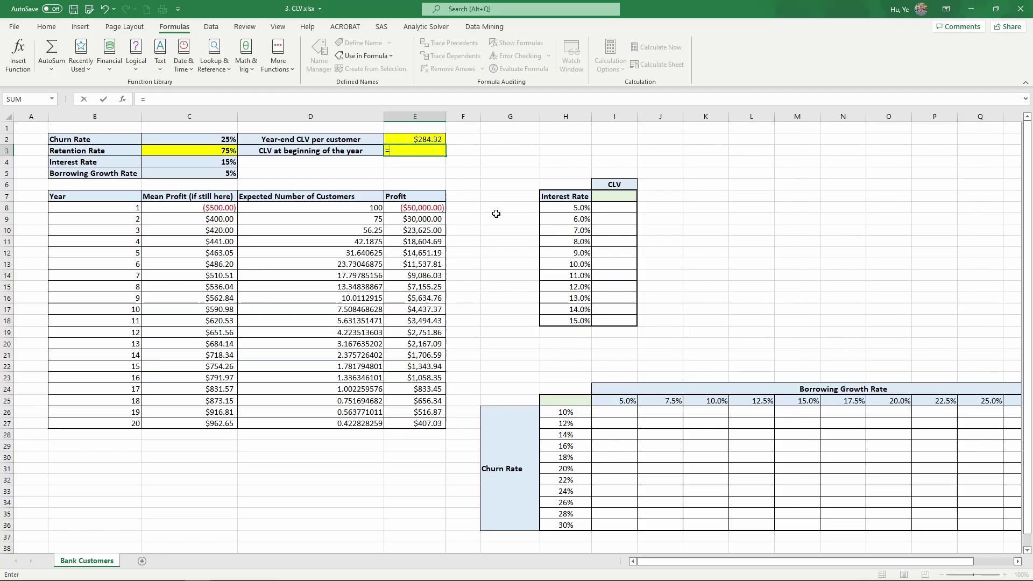
pyautogui.press('Up')
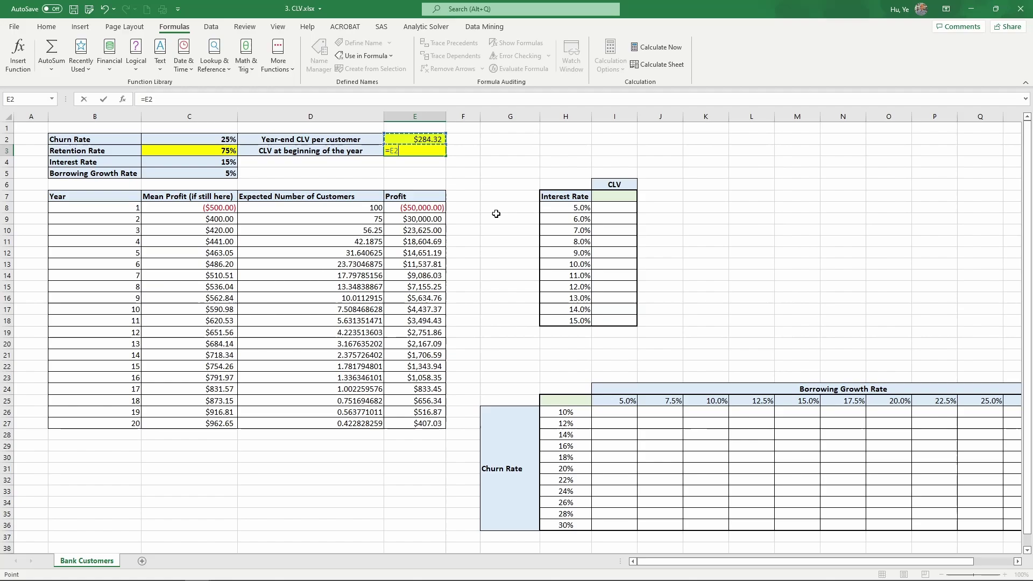
pyautogui.write('*(1+')
pyautogui.click(226, 159)
pyautogui.write(')')
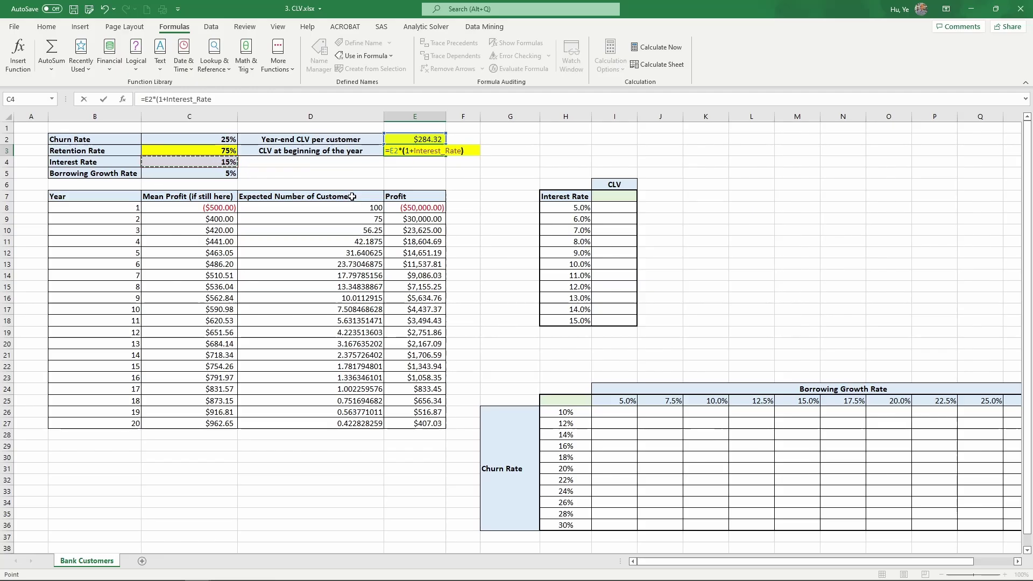
pyautogui.press('Return')
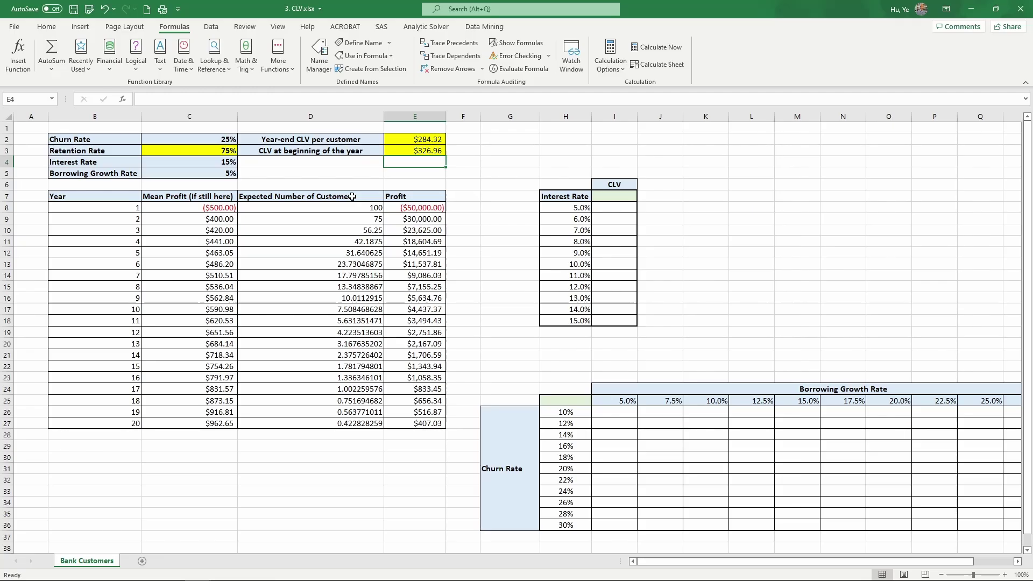
pyautogui.click(574, 197)
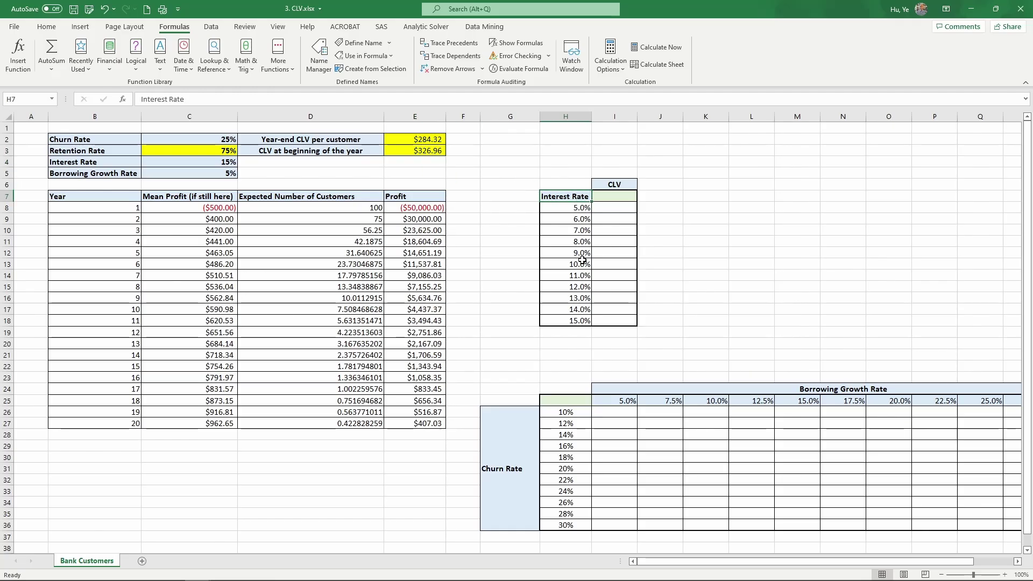
pyautogui.click(567, 207)
pyautogui.click(569, 317)
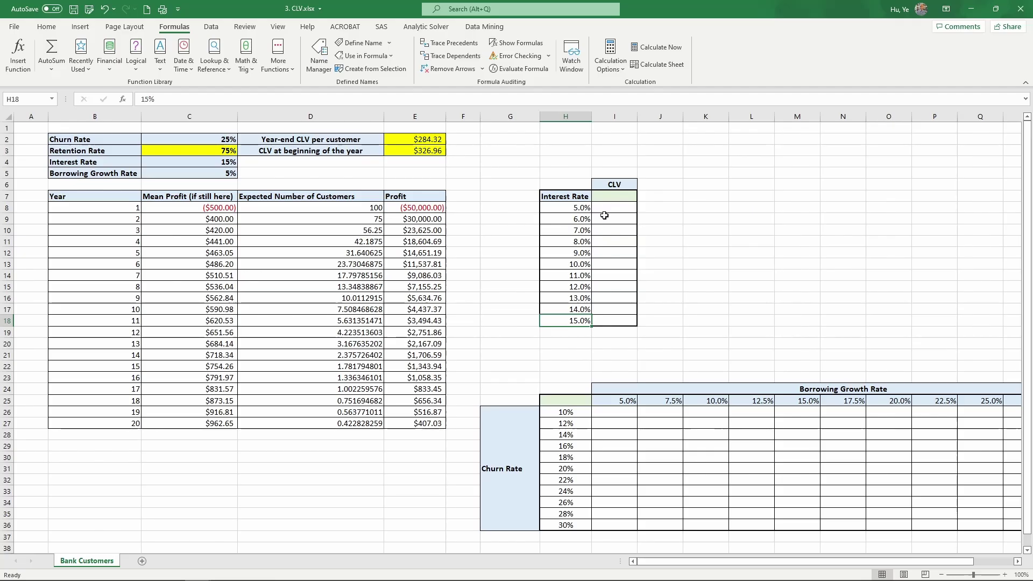
# - Enter =E3 in I7 so the CLV column's top cell shows $326.96
pyautogui.click(598, 199)
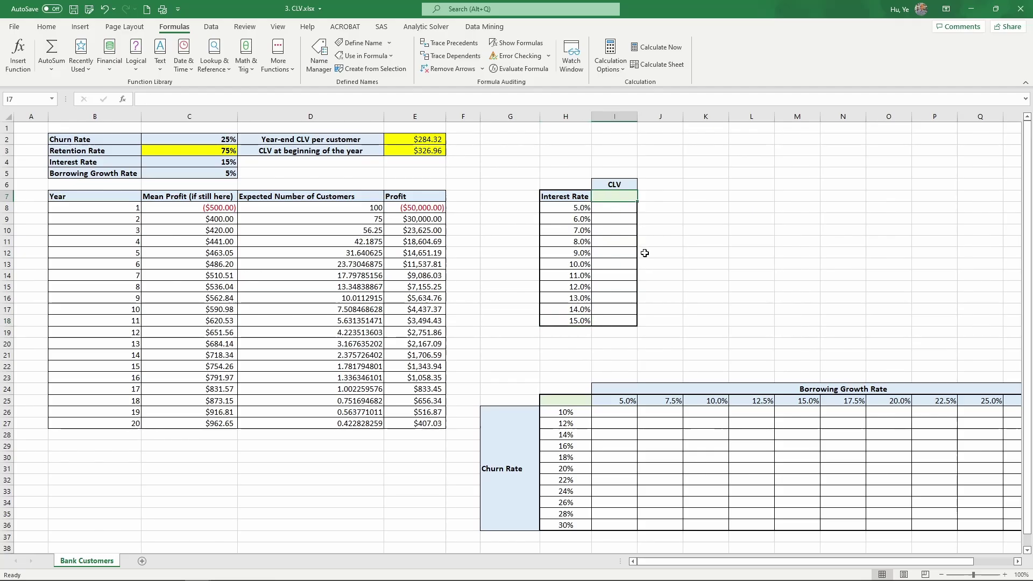
pyautogui.write('=')
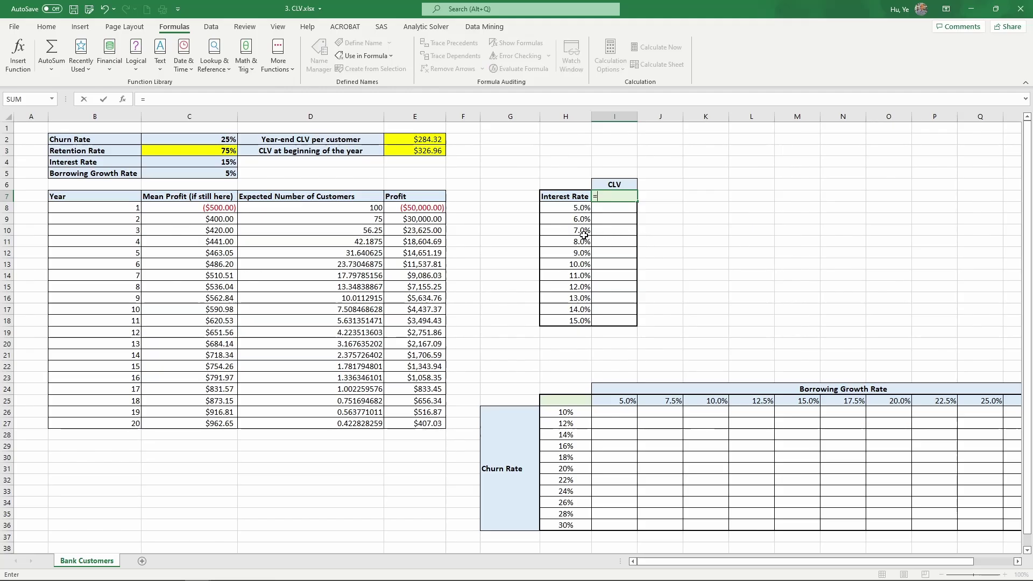
pyautogui.click(429, 152)
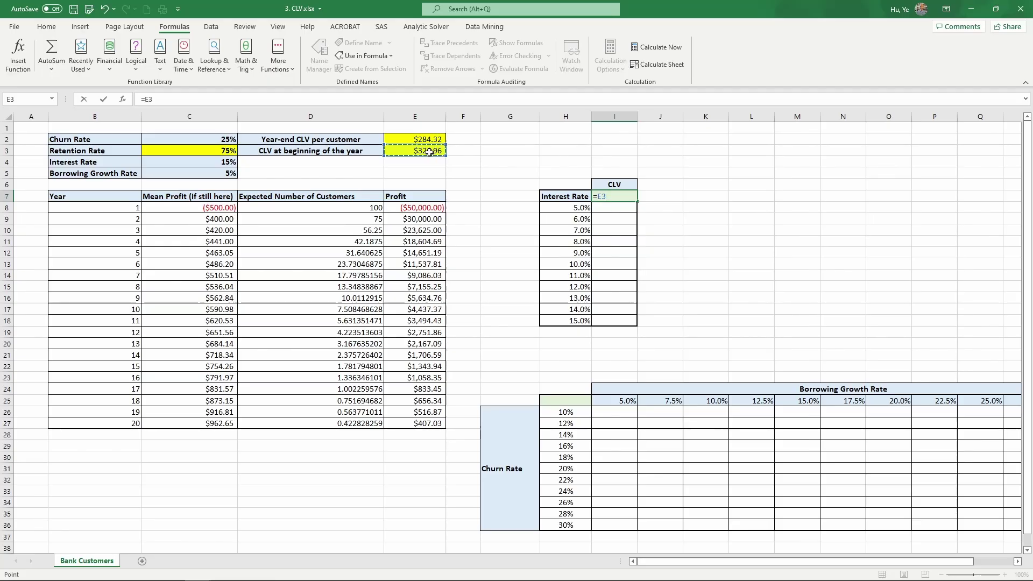
pyautogui.press('Return')
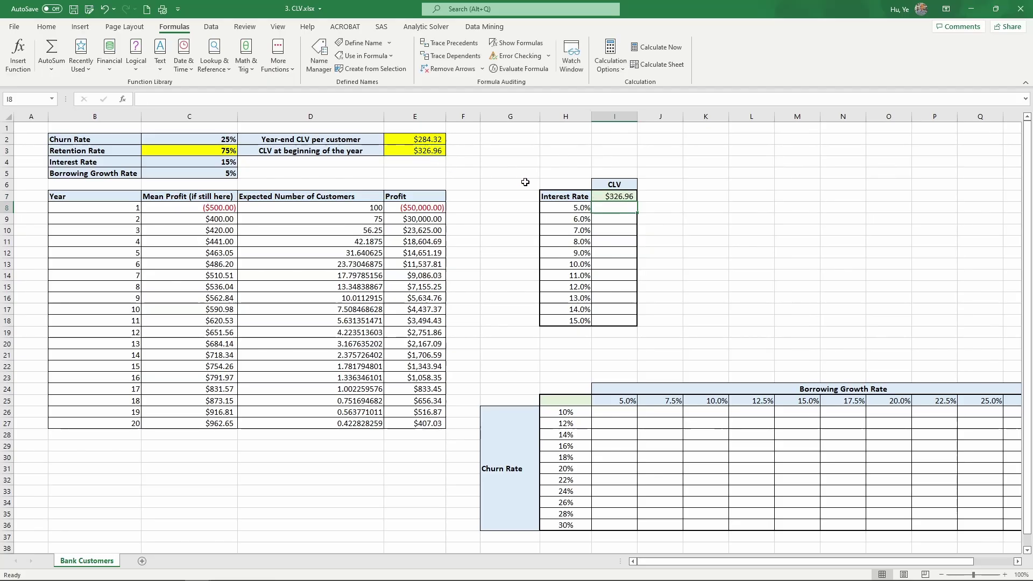
pyautogui.moveTo(563, 196); pyautogui.dragTo(614, 320)
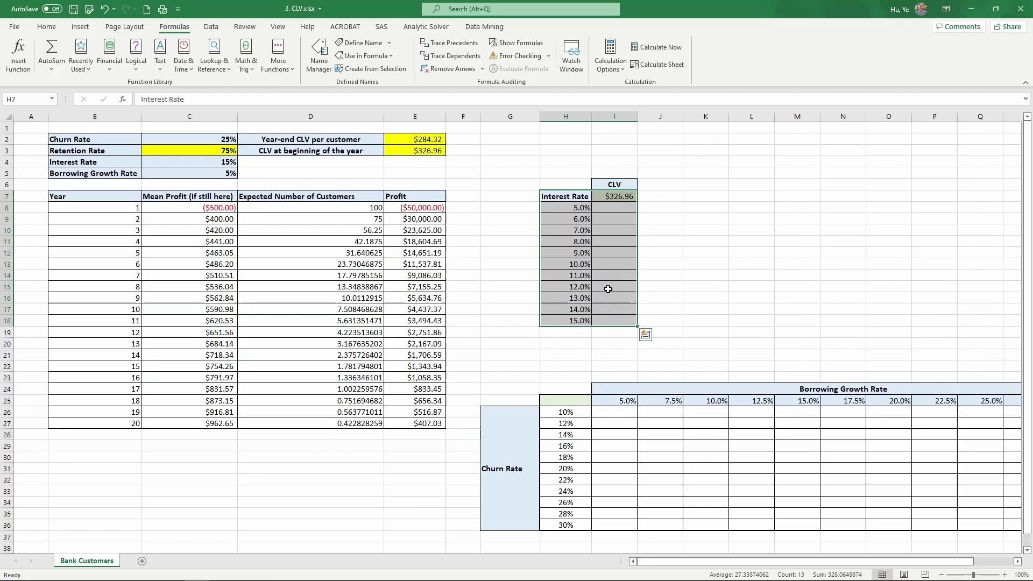
# - Create a What-If data table on H7:I18 with column input cell $C$4
pyautogui.click(221, 28)
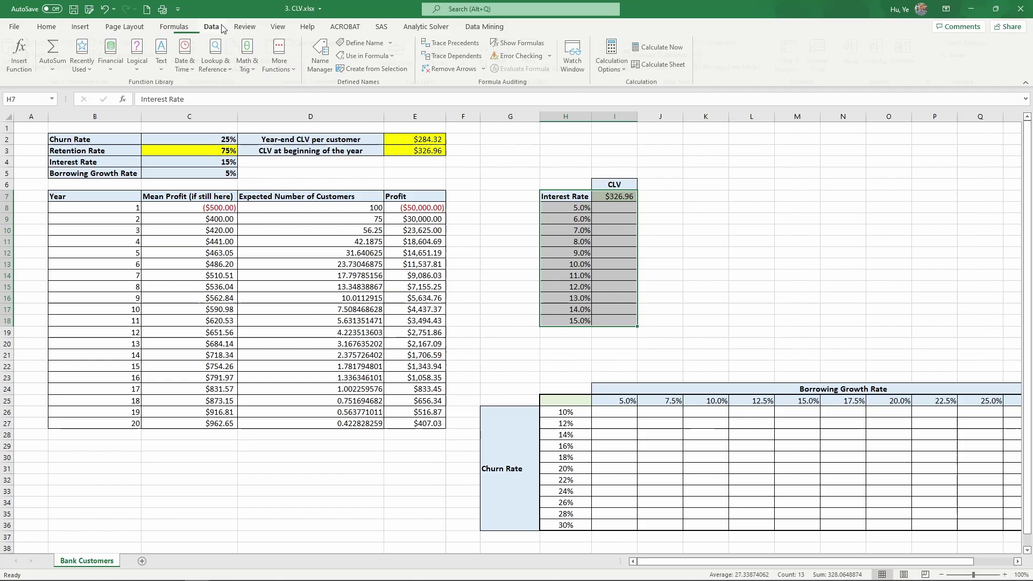
pyautogui.click(805, 66)
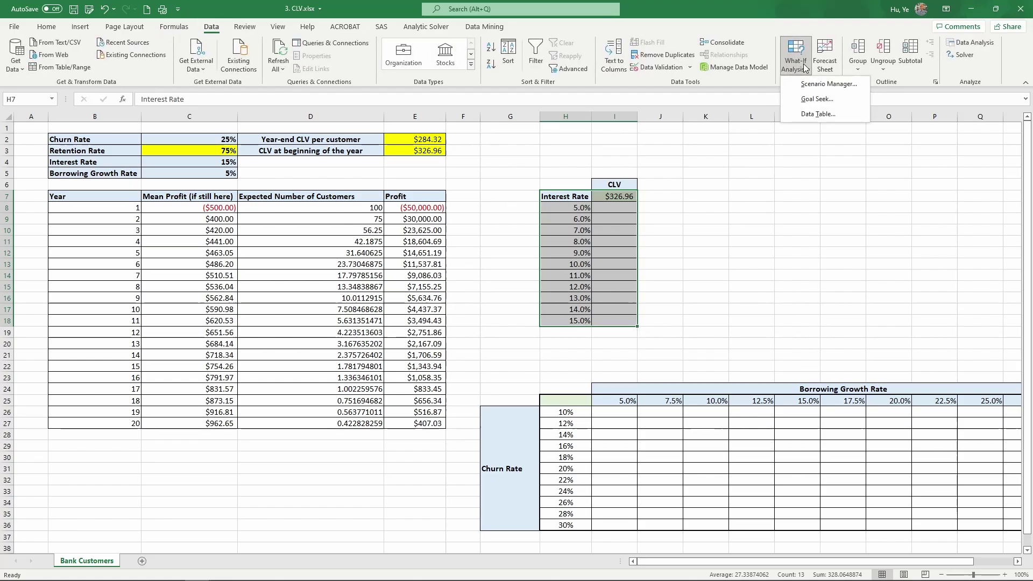
pyautogui.click(806, 113)
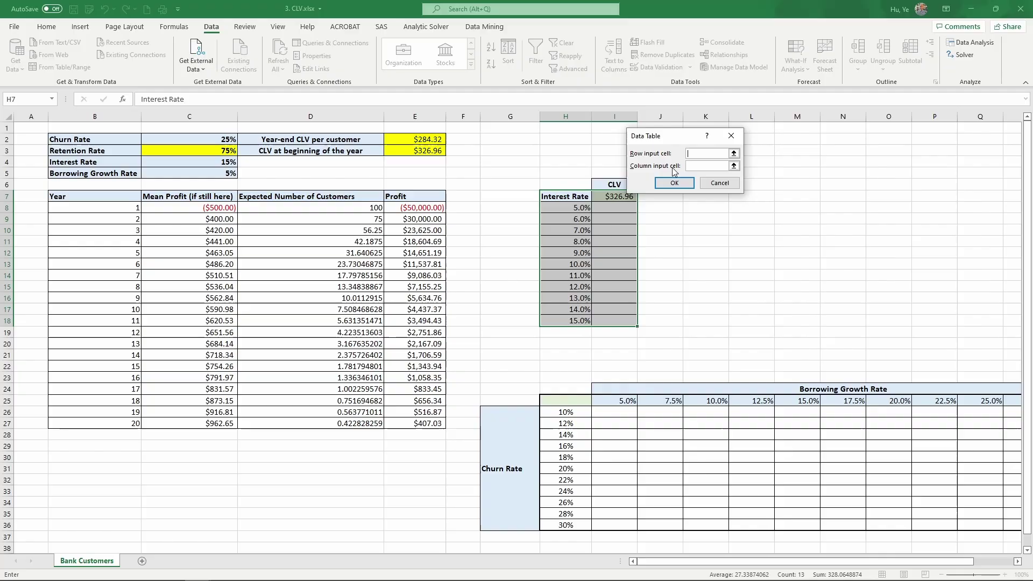
pyautogui.click(691, 166)
pyautogui.click(219, 163)
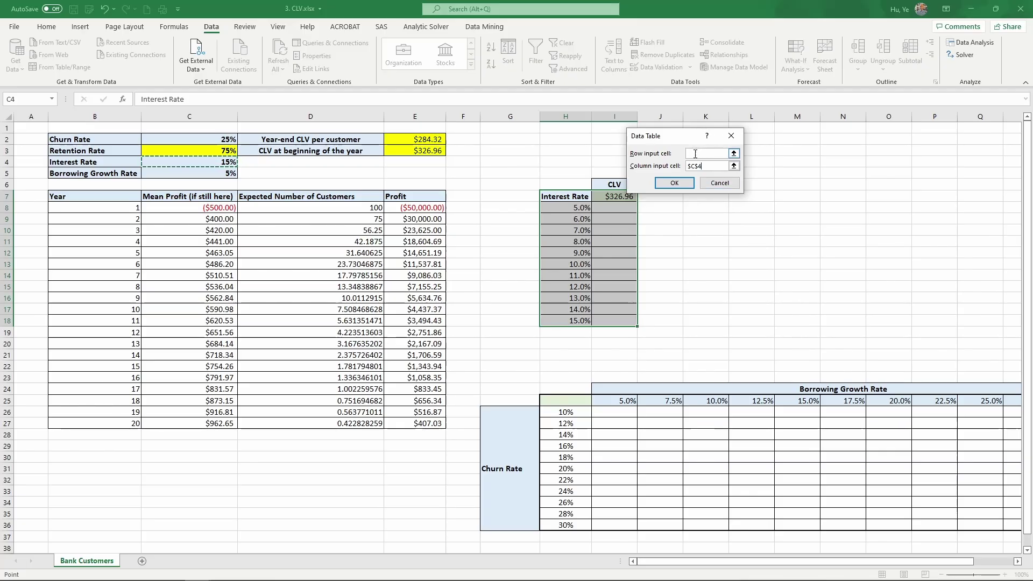
pyautogui.click(675, 184)
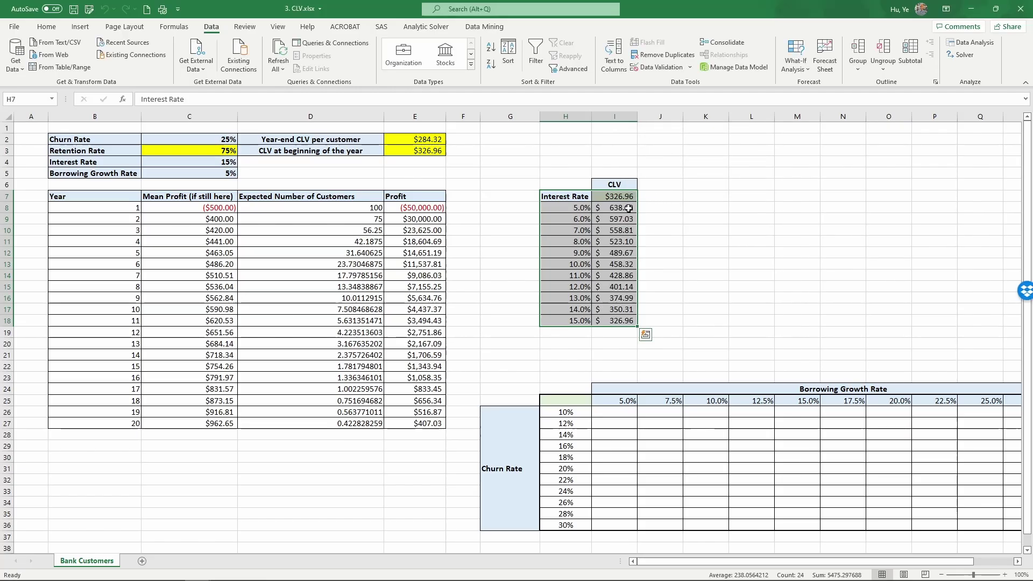
# - Apply a Green-Yellow-Red colour scale to the CLV results in I8:I18
pyautogui.moveTo(628, 208); pyautogui.dragTo(619, 324)
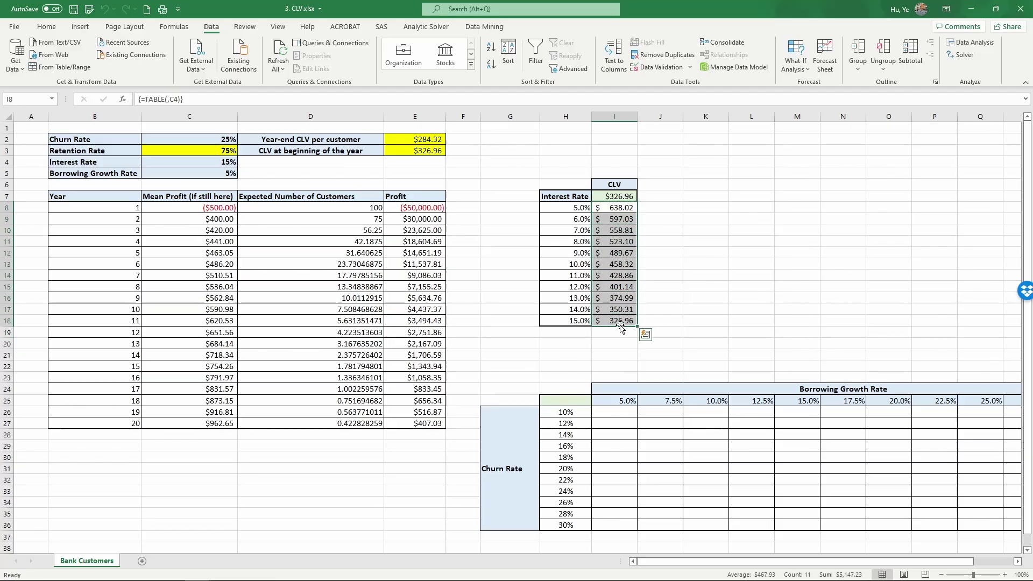
pyautogui.click(47, 27)
pyautogui.click(472, 54)
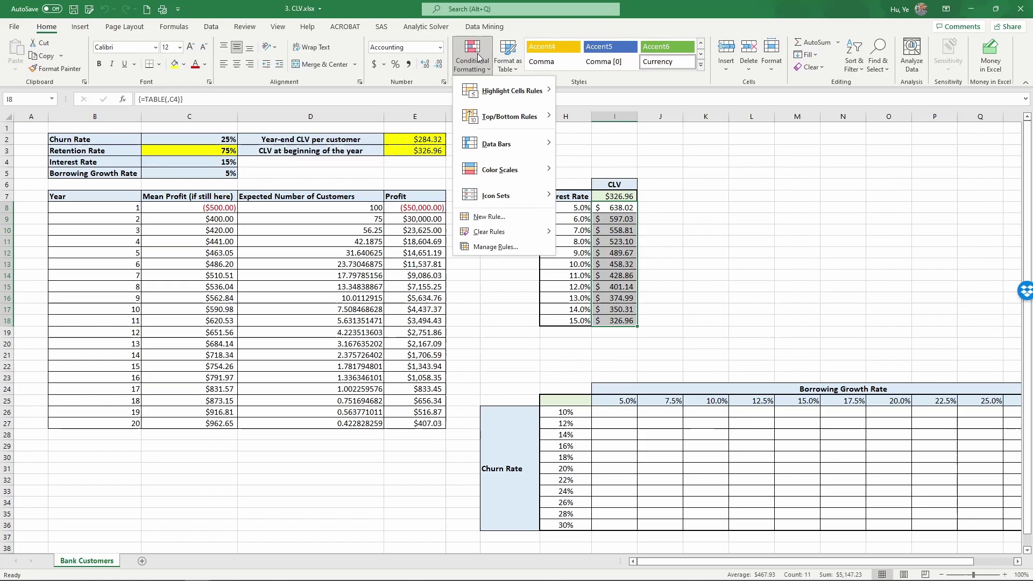
pyautogui.moveTo(532, 177)
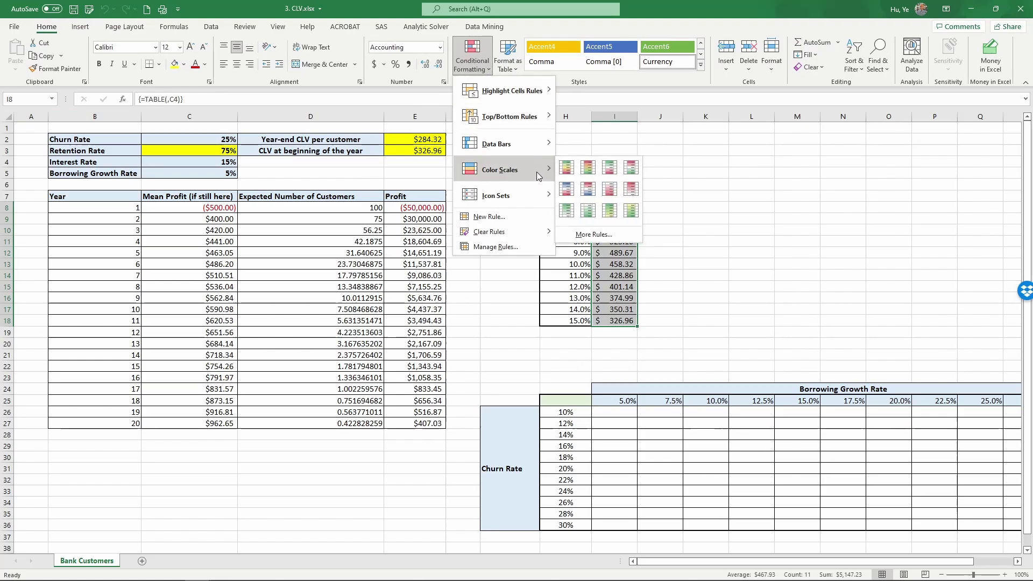
pyautogui.click(569, 169)
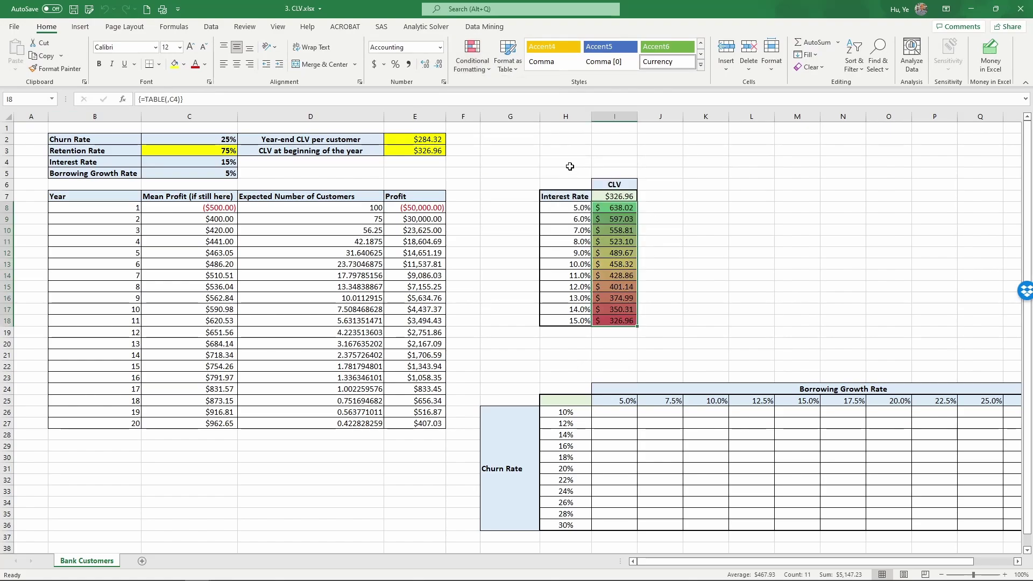
# - Inspect the 5% rate in H8 and the TABLE formulas down to I18
pyautogui.click(658, 230)
pyautogui.click(658, 207)
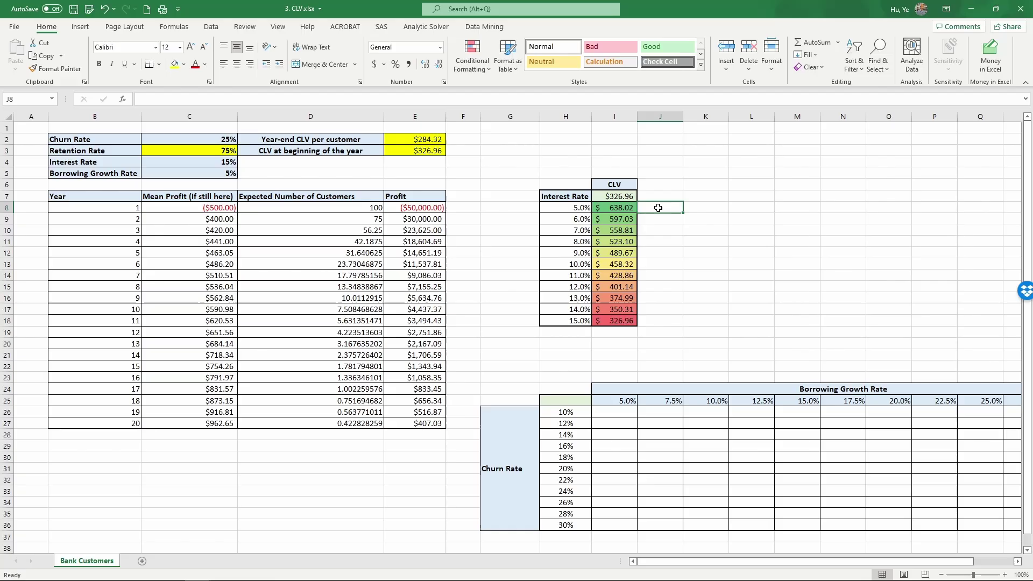
pyautogui.click(590, 208)
pyautogui.click(616, 211)
pyautogui.click(633, 319)
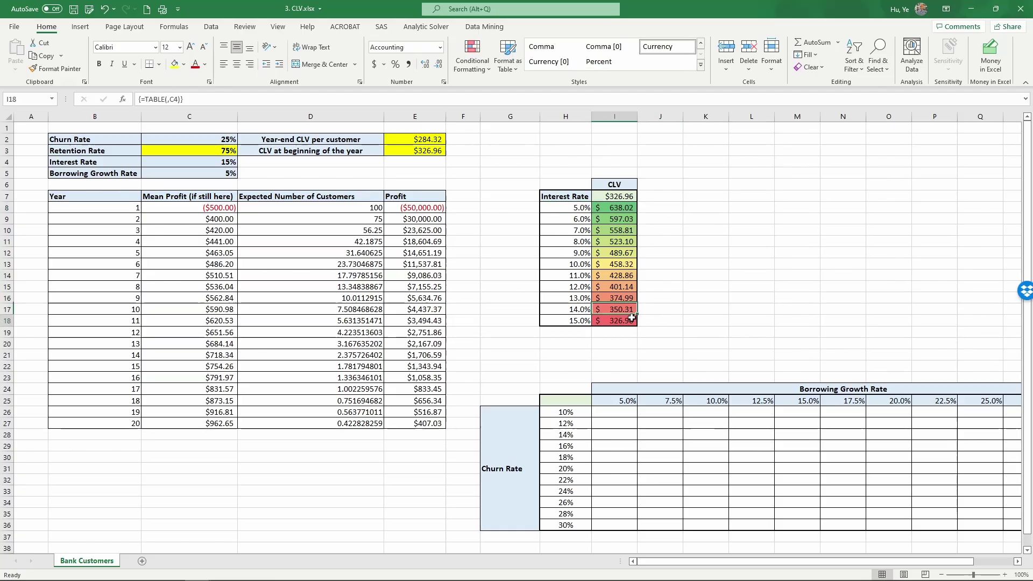
pyautogui.moveTo(573, 321); pyautogui.dragTo(619, 321)
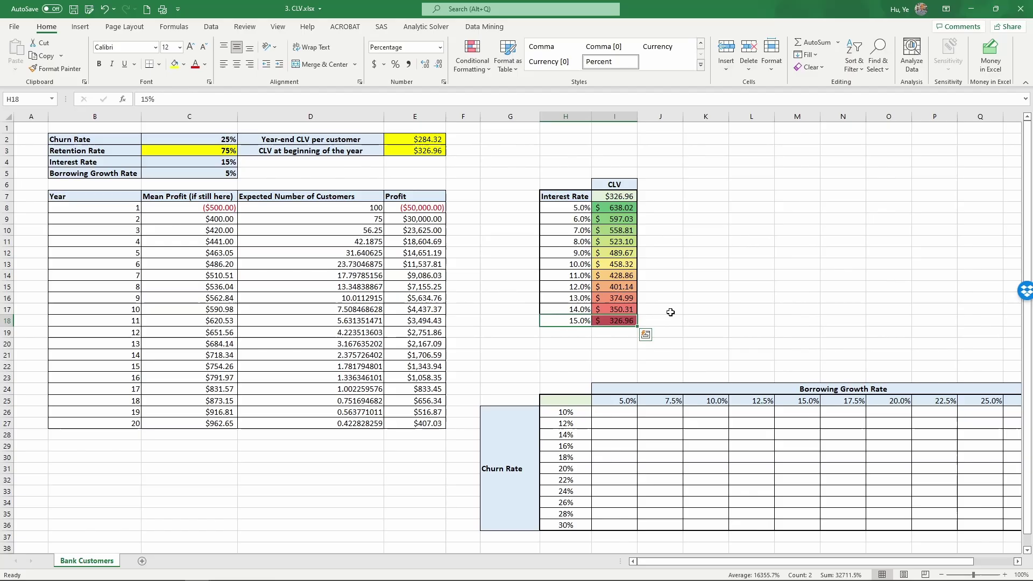
pyautogui.click(661, 209)
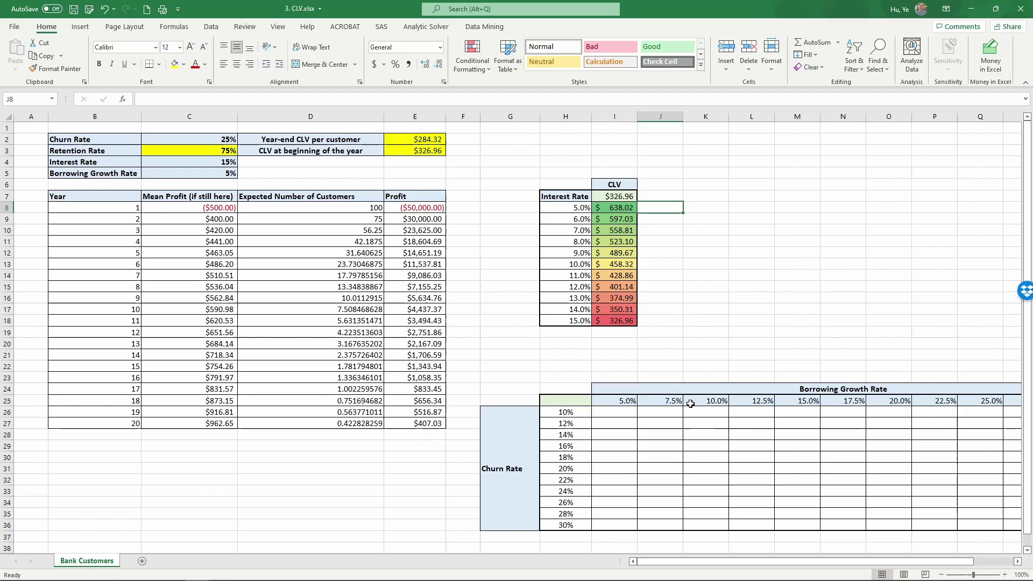
# - Review the Churn Rate and Borrowing Growth Rate headings, outline H25:O34, and select corner cell H25
pyautogui.click(529, 466)
pyautogui.click(818, 390)
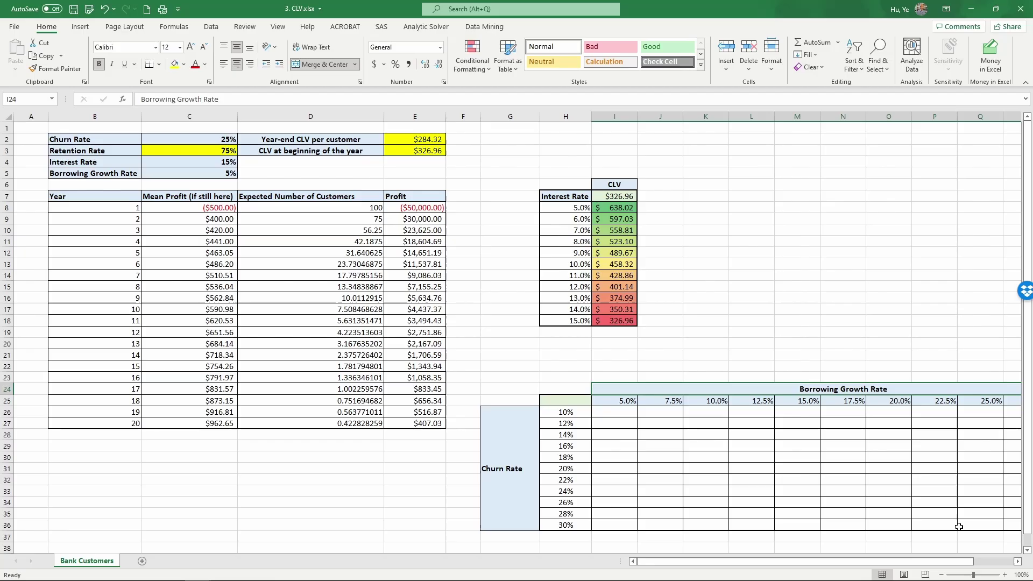
pyautogui.moveTo(969, 562); pyautogui.dragTo(1009, 562)
pyautogui.scroll(-1, 1012, 517)
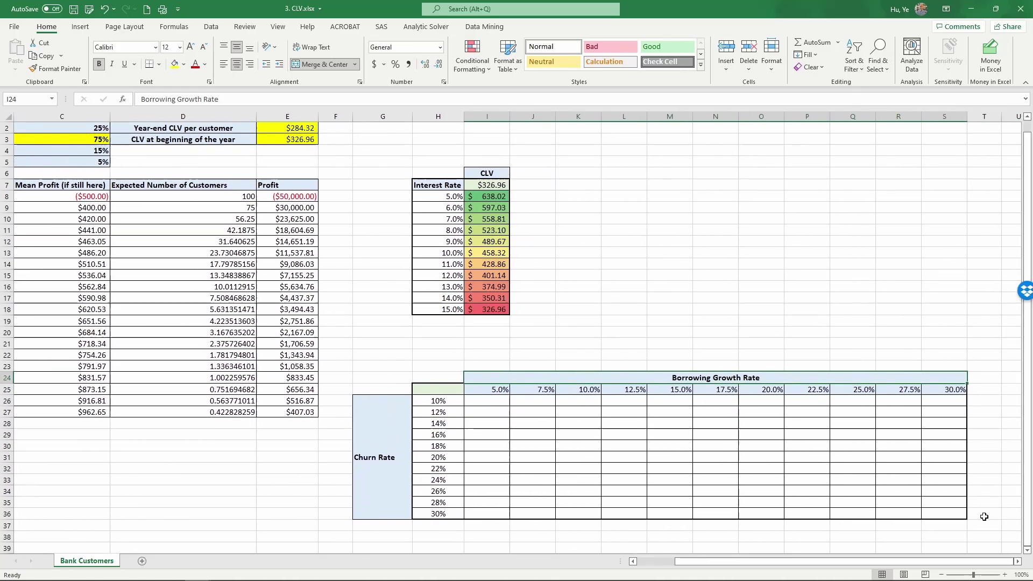
pyautogui.click(455, 389)
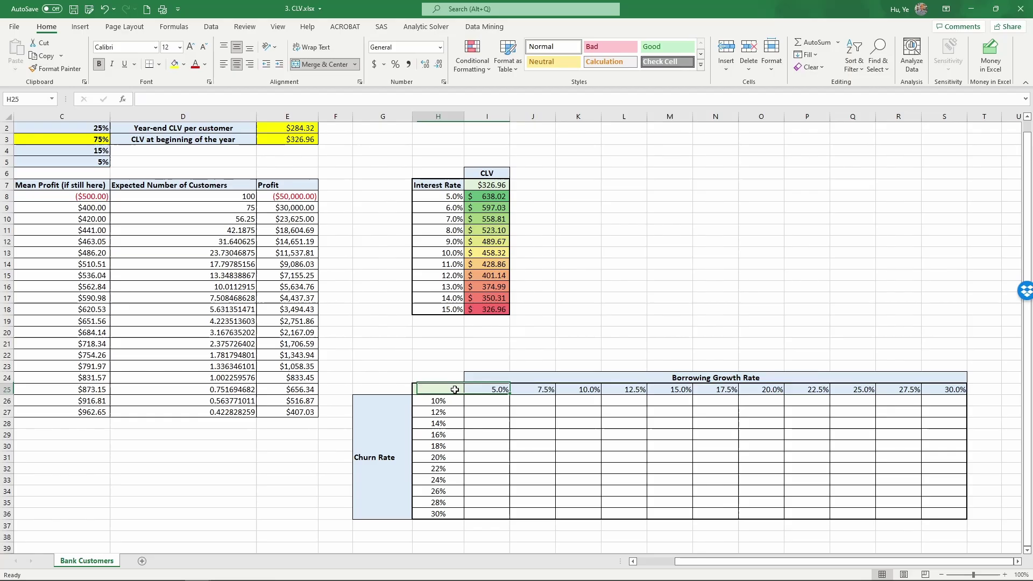
pyautogui.moveTo(447, 391); pyautogui.dragTo(941, 514)
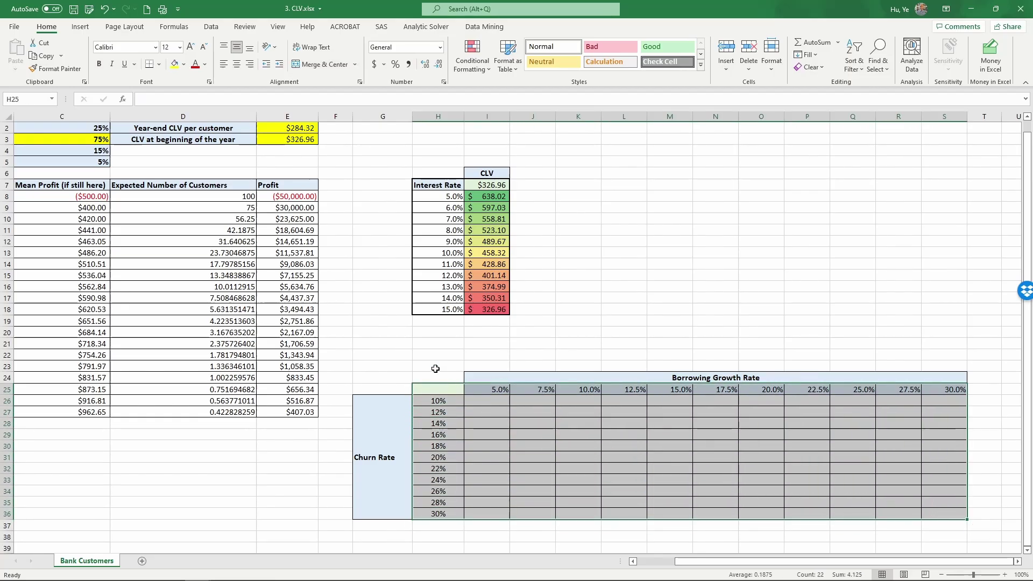
pyautogui.click(436, 387)
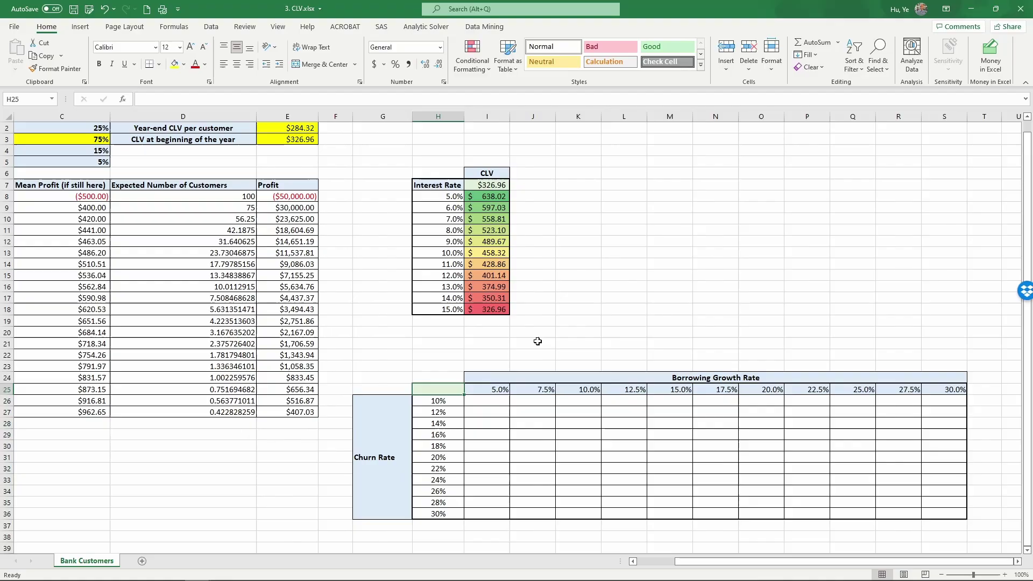
# - Enter =E3 in H25 so it shows $326.96, then select the whole table H25:S36
pyautogui.write('=')
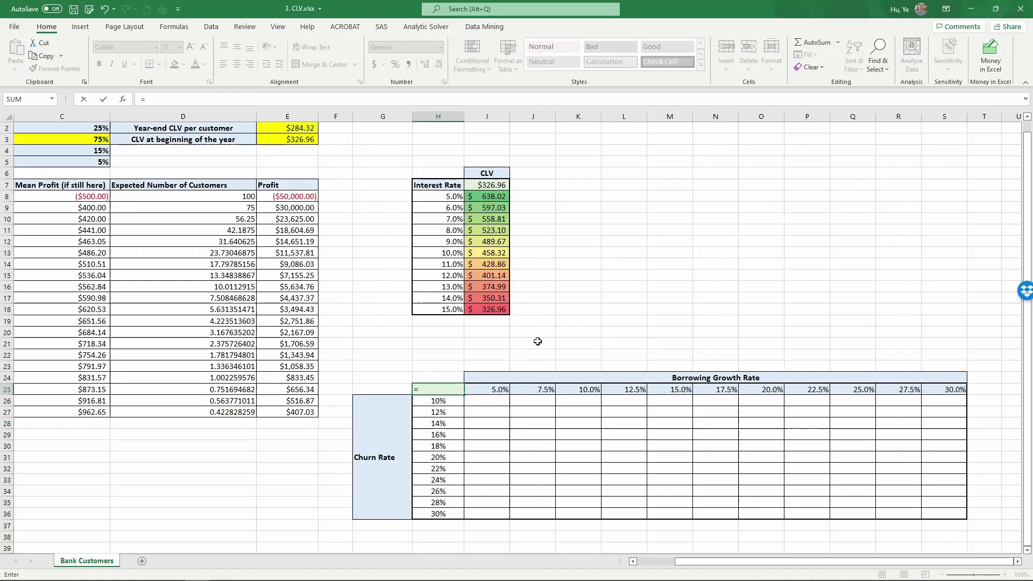
pyautogui.click(295, 141)
pyautogui.press('Return')
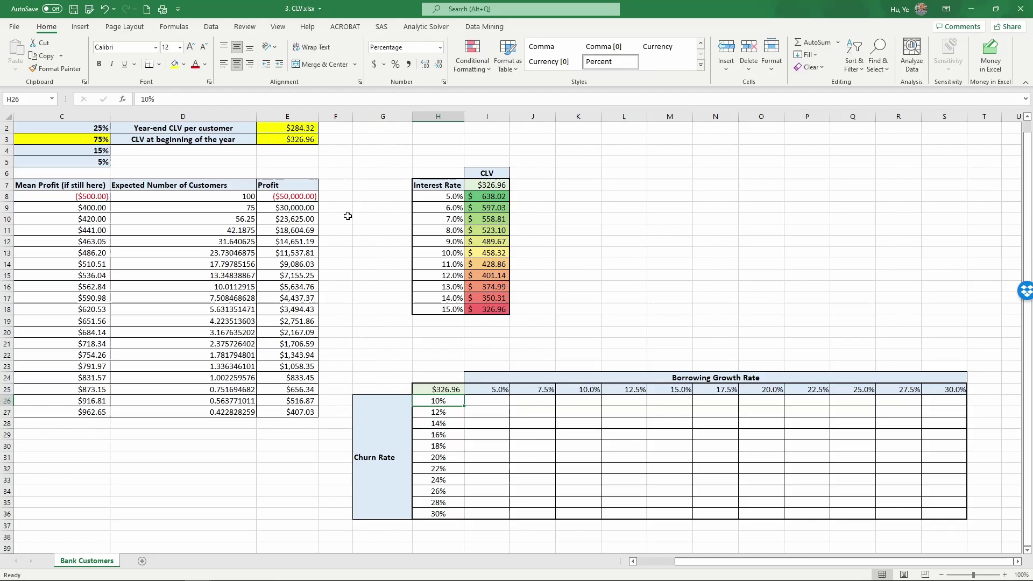
pyautogui.moveTo(431, 389); pyautogui.dragTo(935, 512)
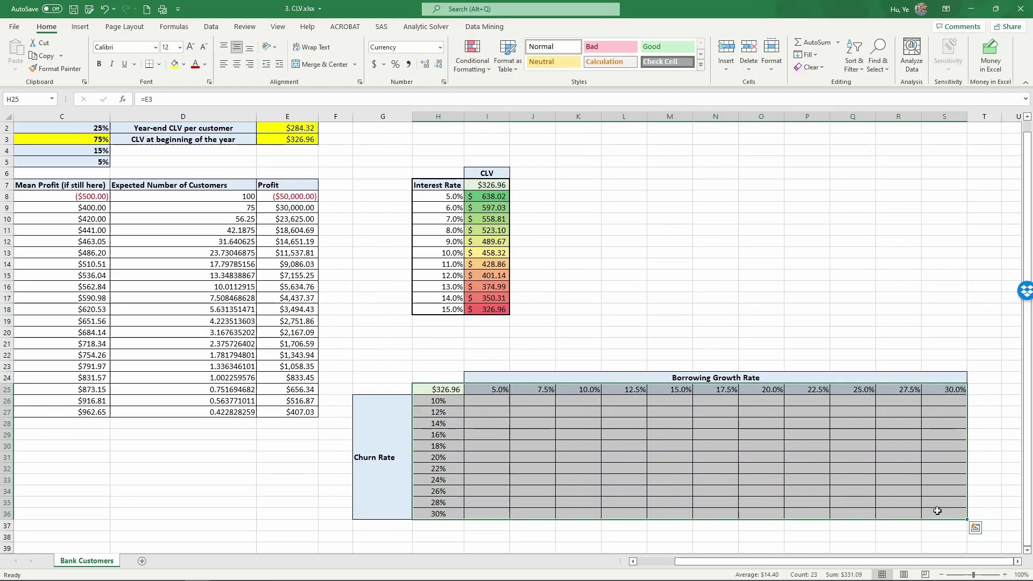
pyautogui.click(211, 26)
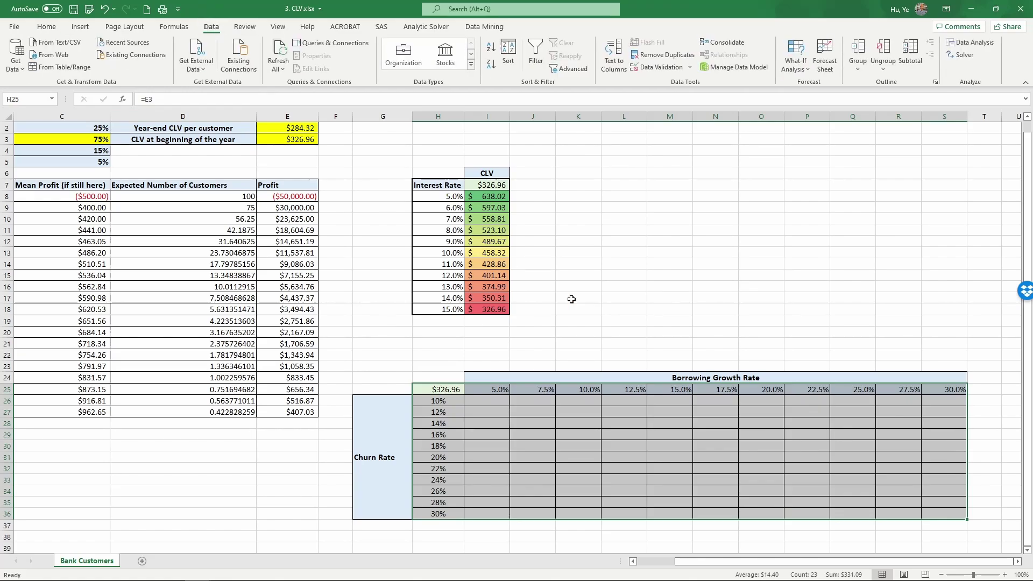
# - Create a two-way data table with row input $C$5 and column input $C$2, then select I26:S36
pyautogui.click(795, 58)
pyautogui.click(801, 113)
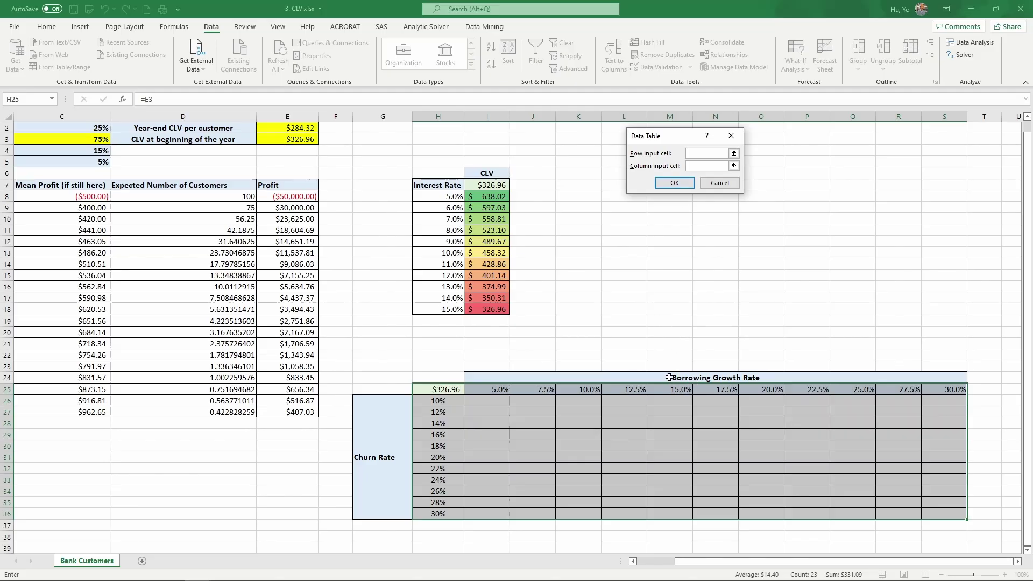
pyautogui.moveTo(694, 563); pyautogui.dragTo(654, 563)
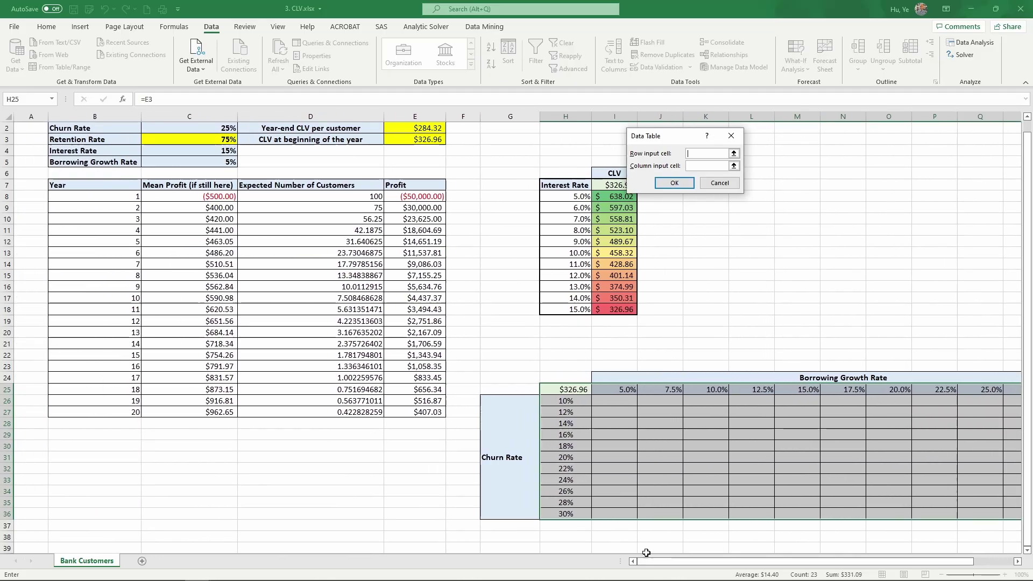
pyautogui.click(200, 162)
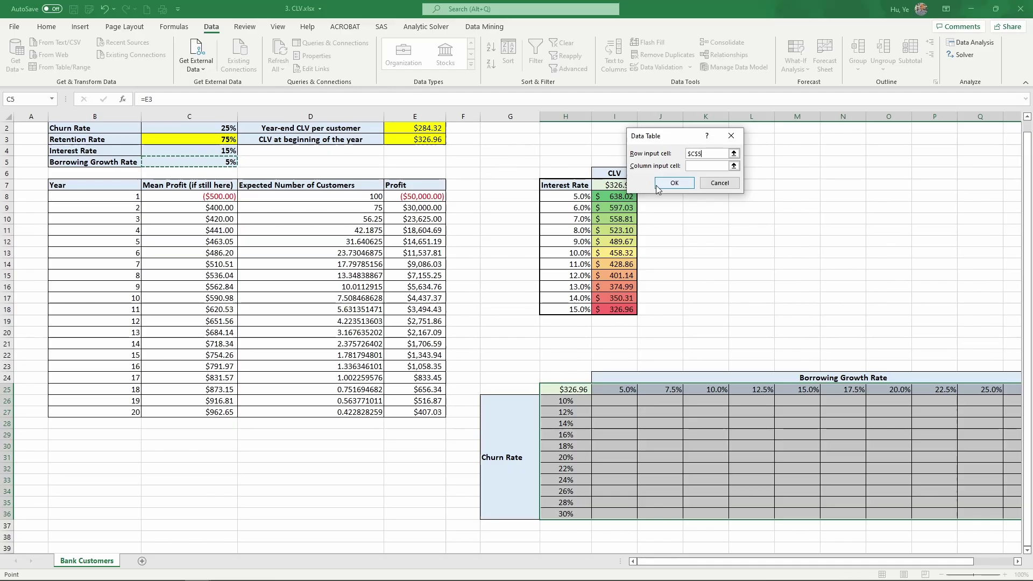
pyautogui.click(698, 167)
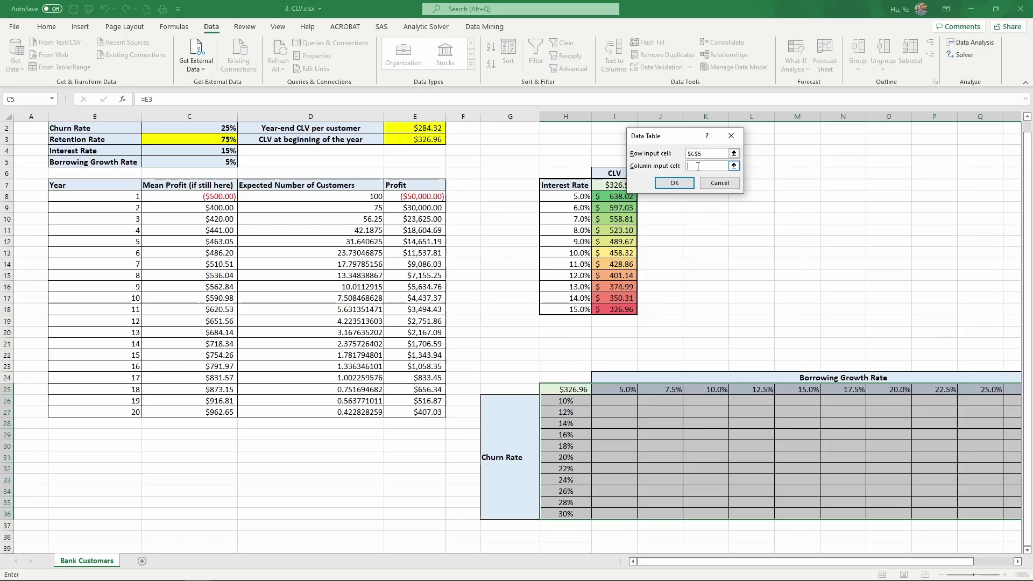
pyautogui.click(214, 129)
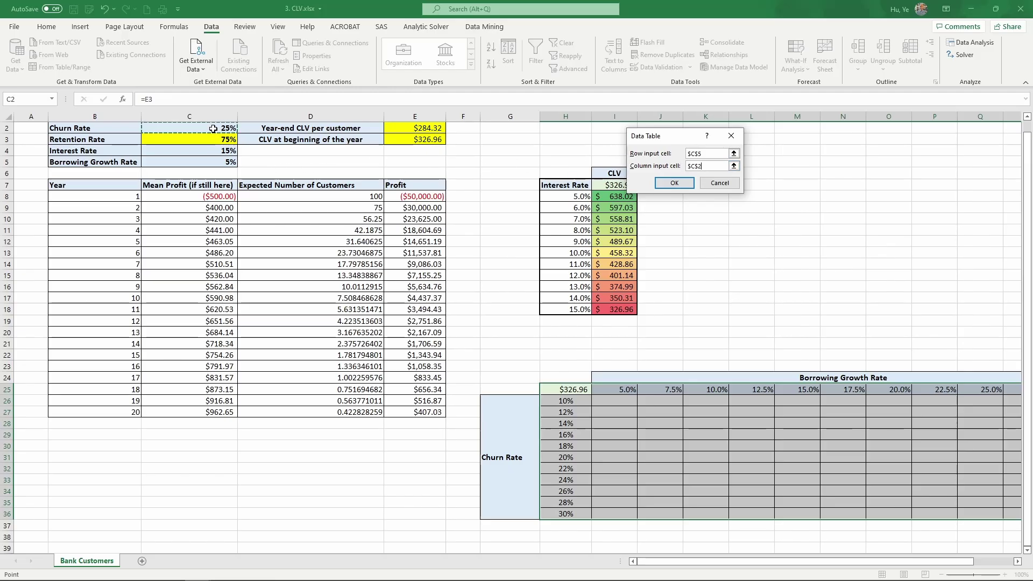
pyautogui.click(675, 184)
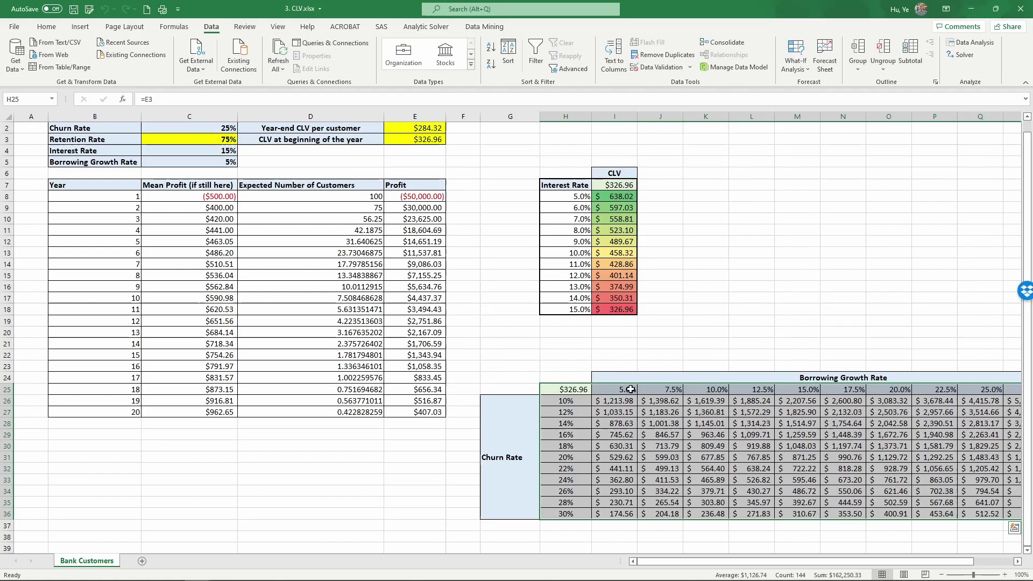
pyautogui.moveTo(624, 401); pyautogui.dragTo(945, 510)
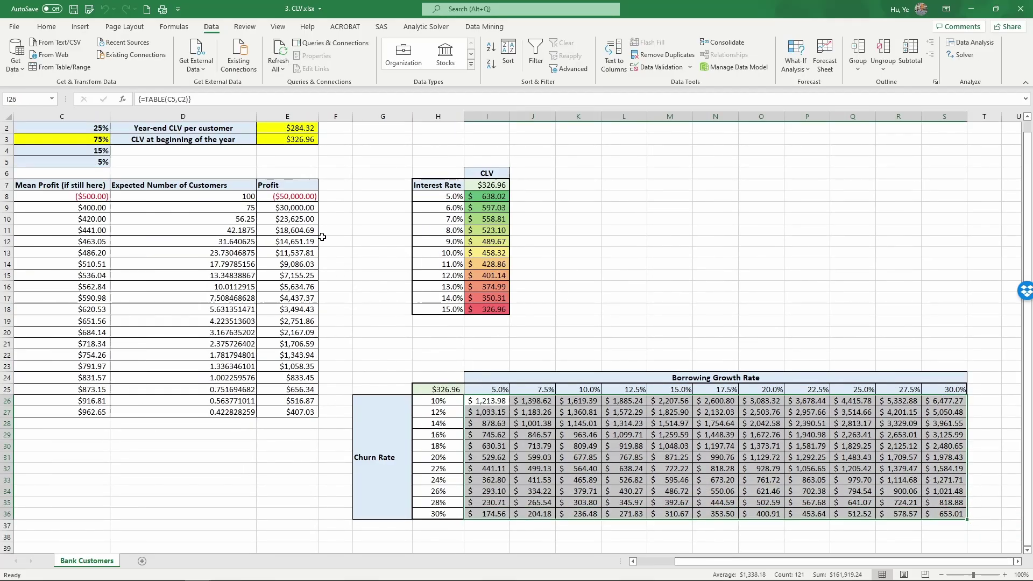
# - Apply the Green-Yellow-Red colour scale to the CLV values in I26:S36
pyautogui.click(46, 29)
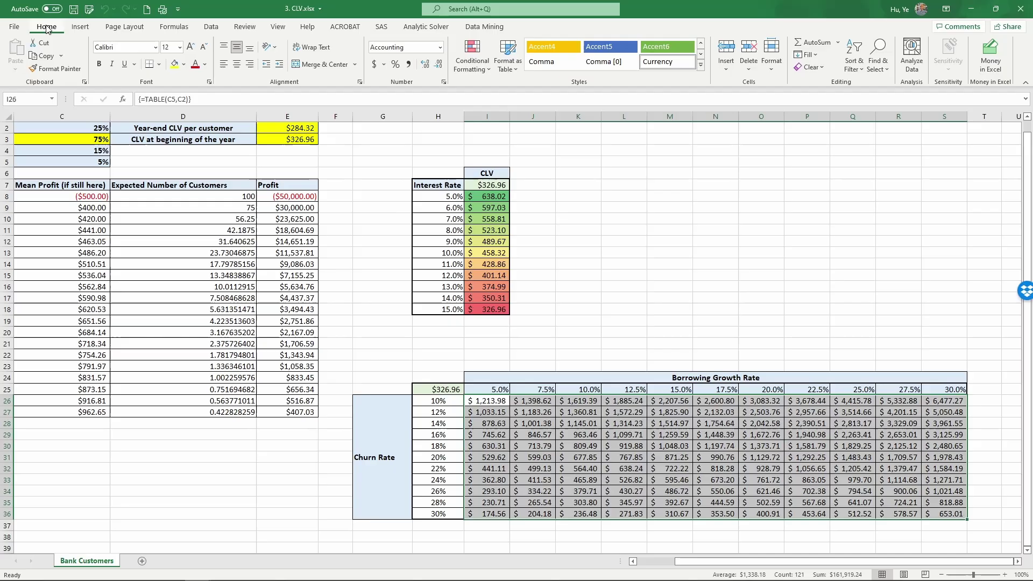
pyautogui.click(476, 55)
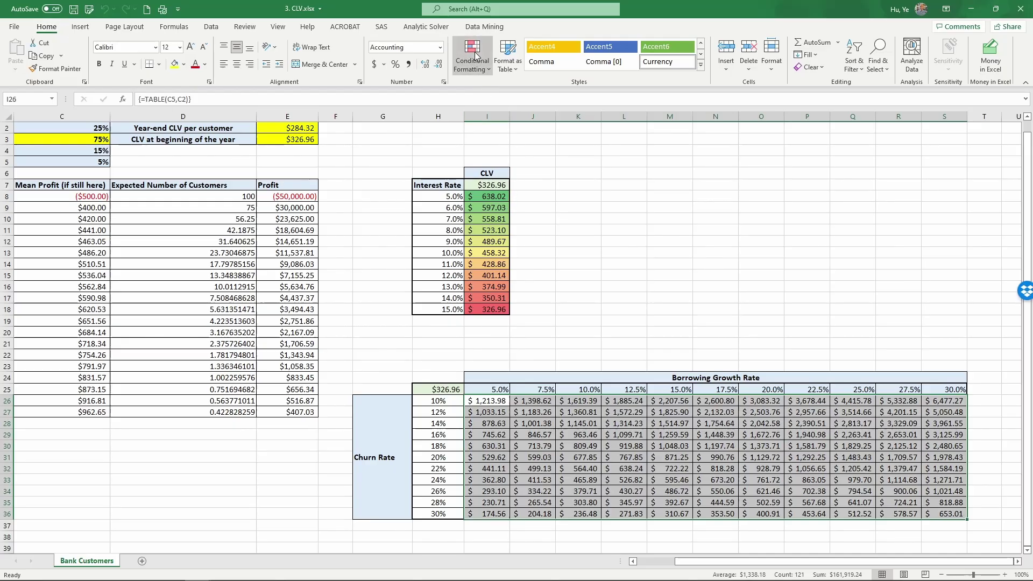
pyautogui.moveTo(507, 171)
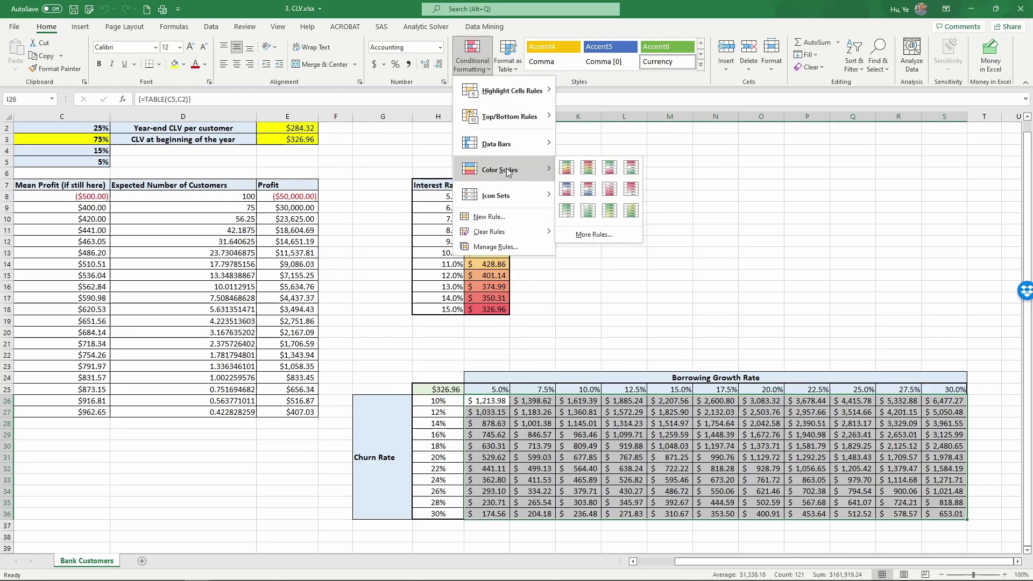
pyautogui.click(567, 170)
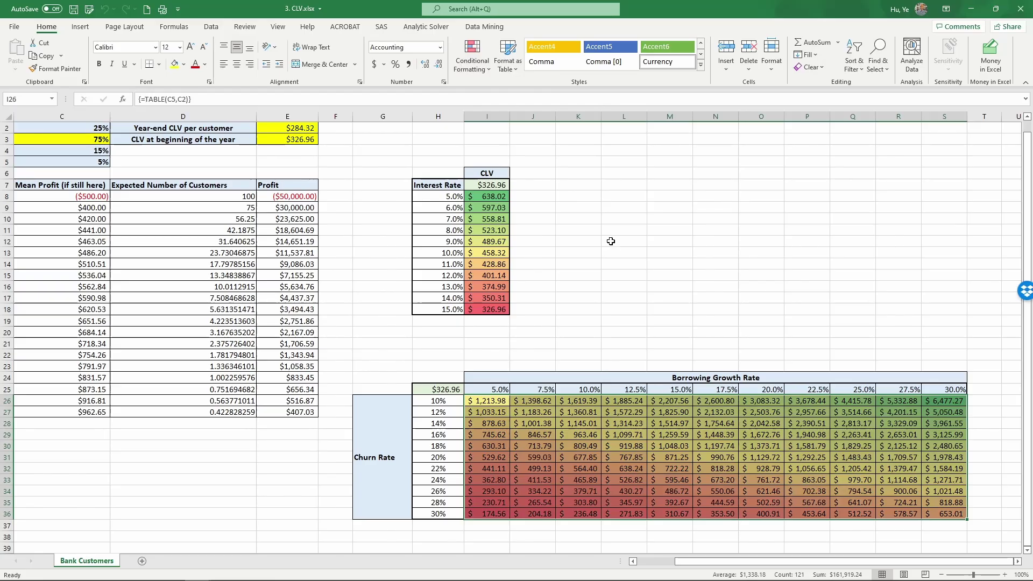
pyautogui.click(924, 317)
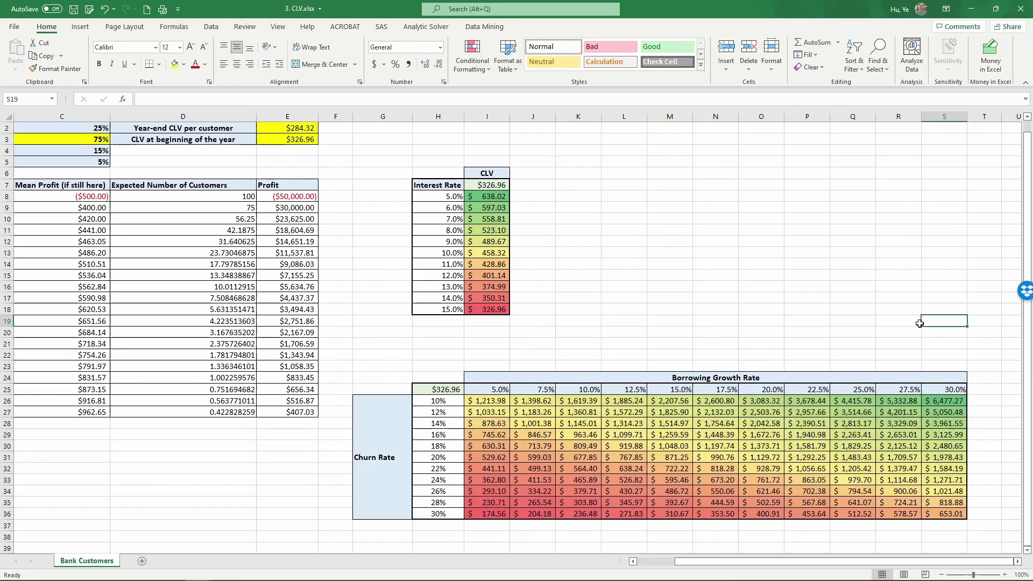
pyautogui.click(953, 405)
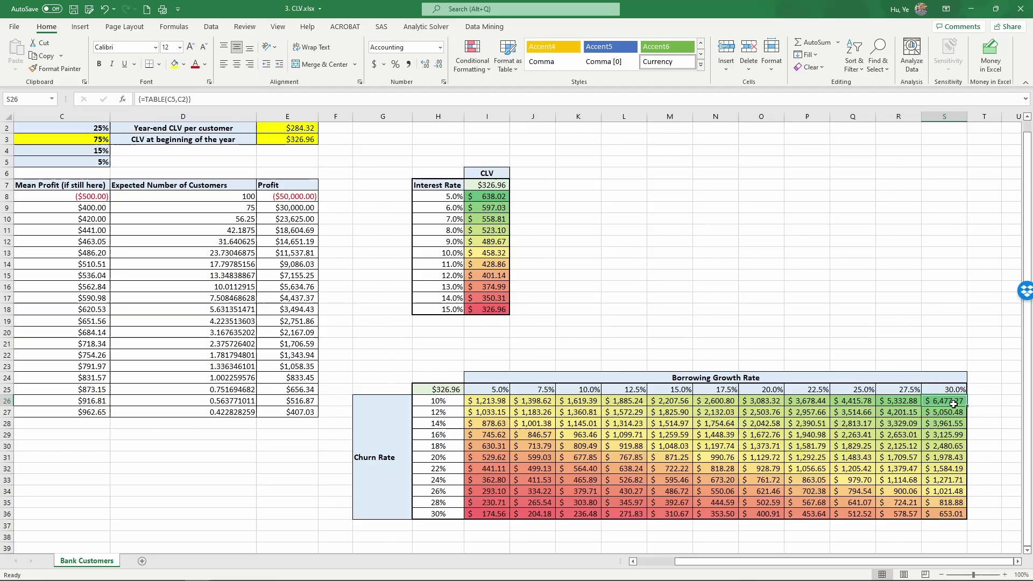
pyautogui.click(454, 401)
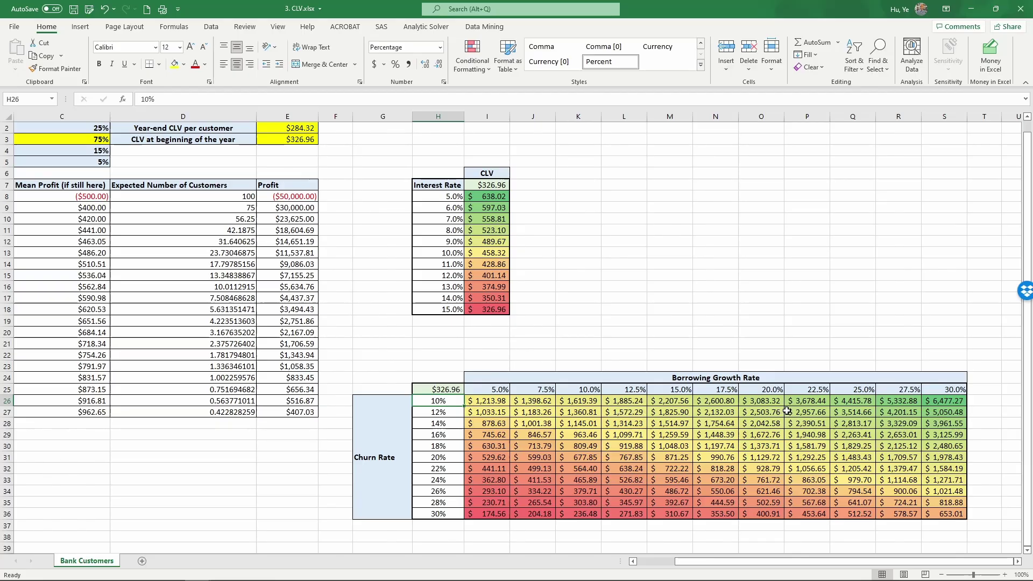
pyautogui.click(958, 400)
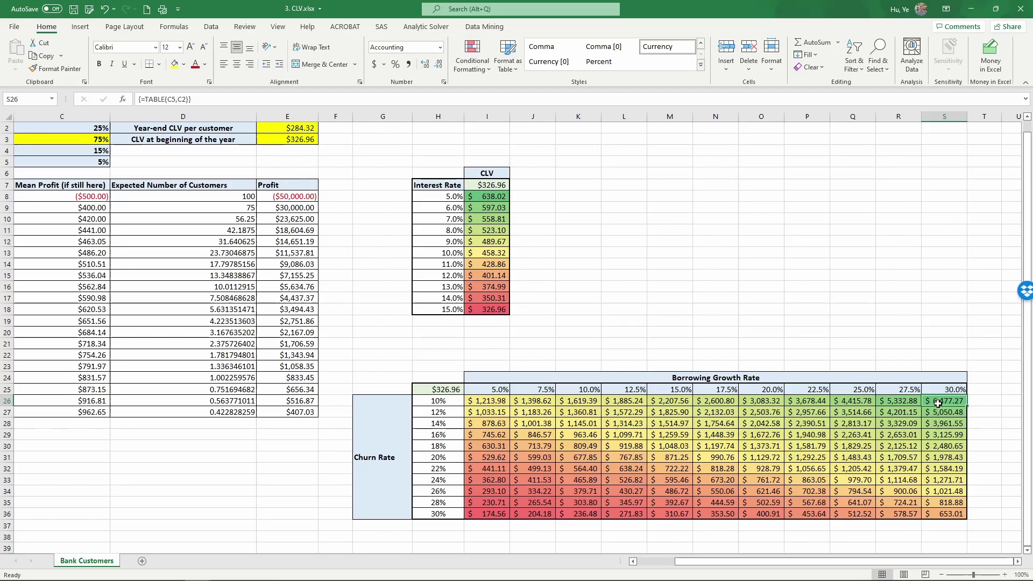
pyautogui.click(444, 389)
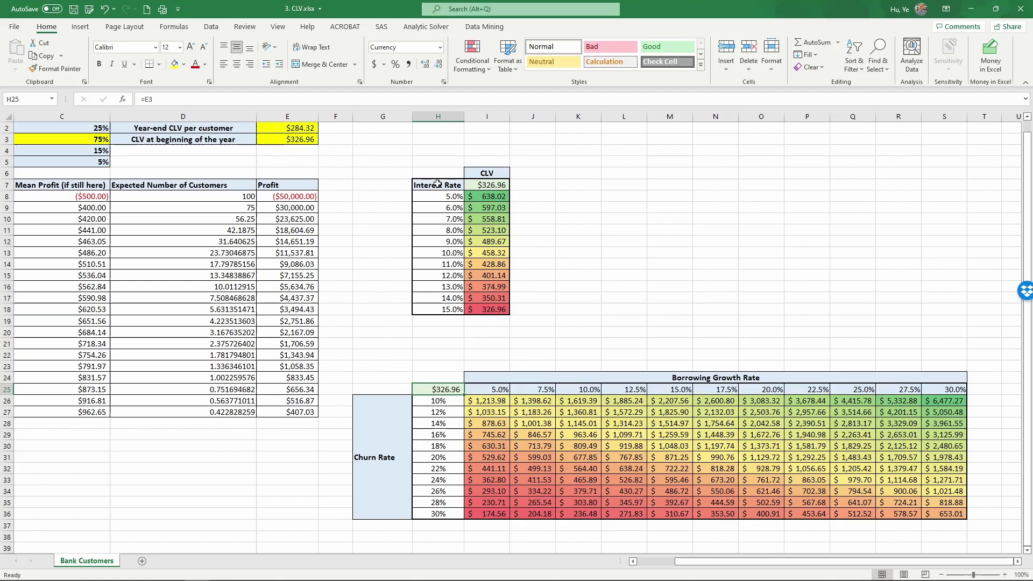
pyautogui.moveTo(447, 186)
pyautogui.mouseDown()
pyautogui.moveTo(485, 239)
pyautogui.moveTo(489, 310)
pyautogui.mouseUp()
pyautogui.moveTo(533, 389); pyautogui.dragTo(761, 389)
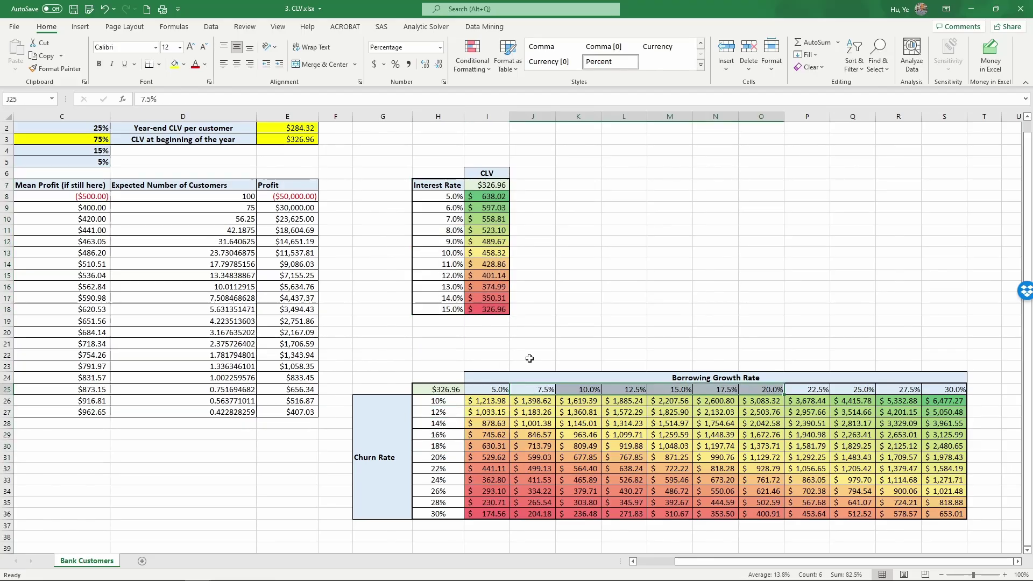